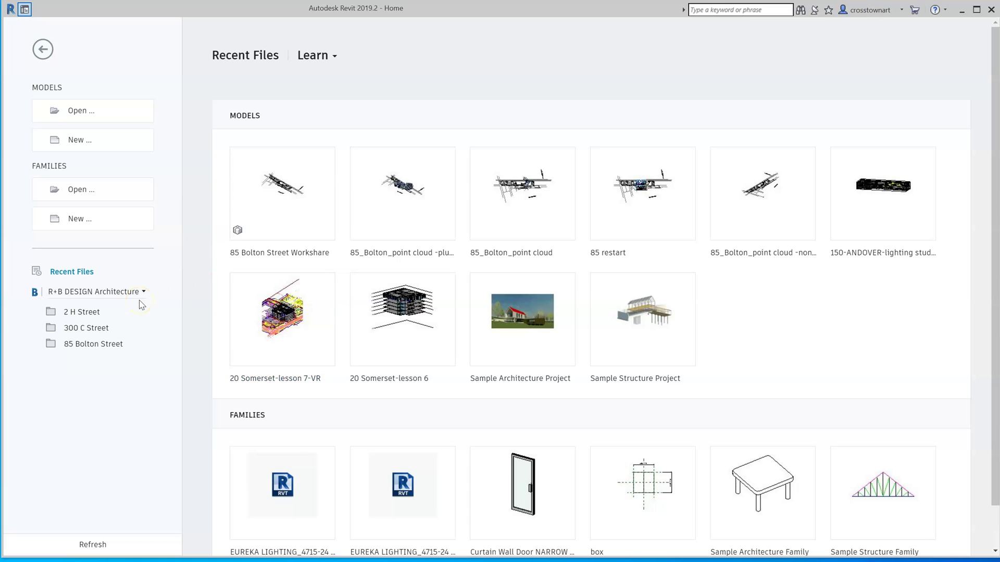
Open a family file from the S: drive, going into OneDrive - Suffolk University > Interior Design.
left_click(110, 119)
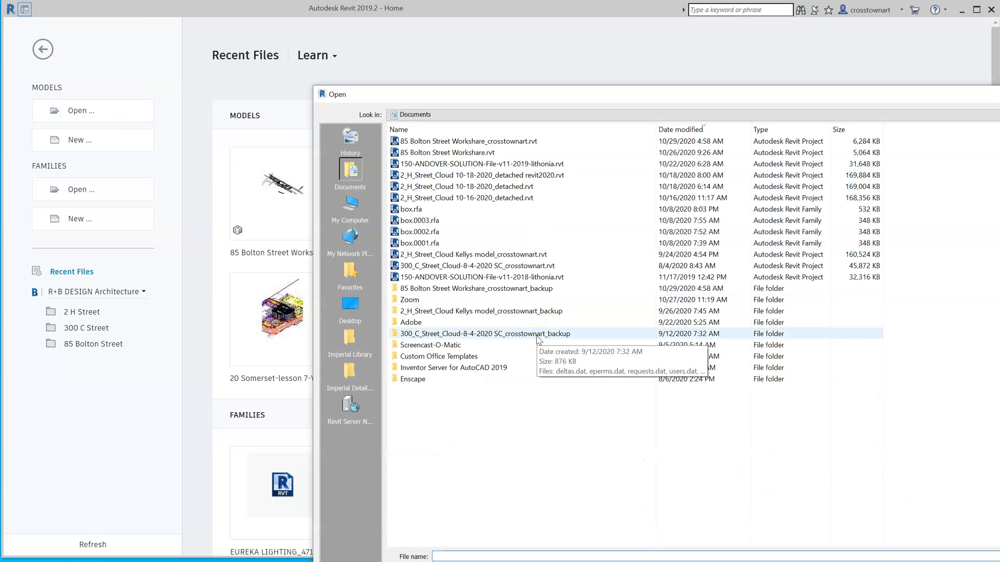
left_click(358, 361)
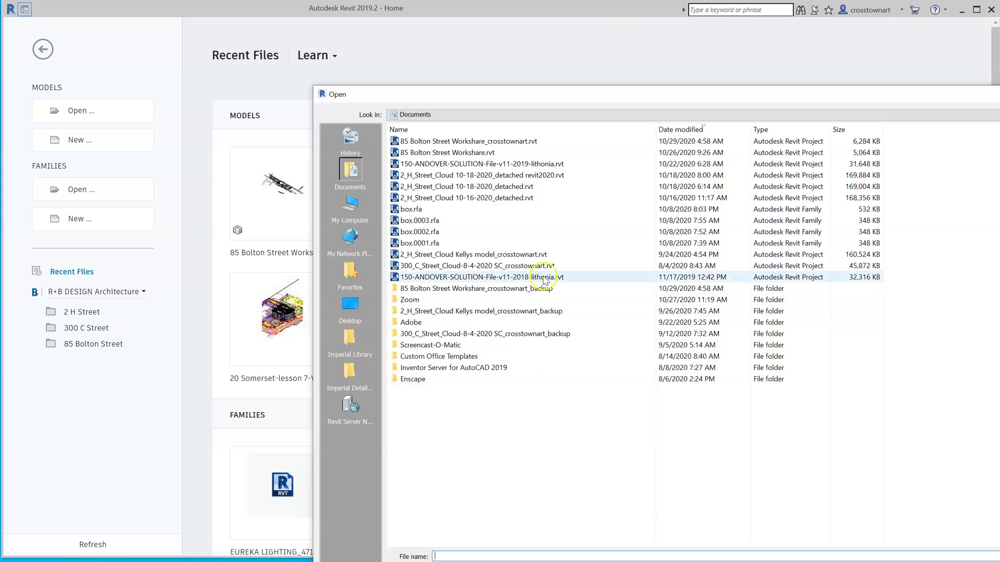
left_click(489, 165)
left_click(475, 115)
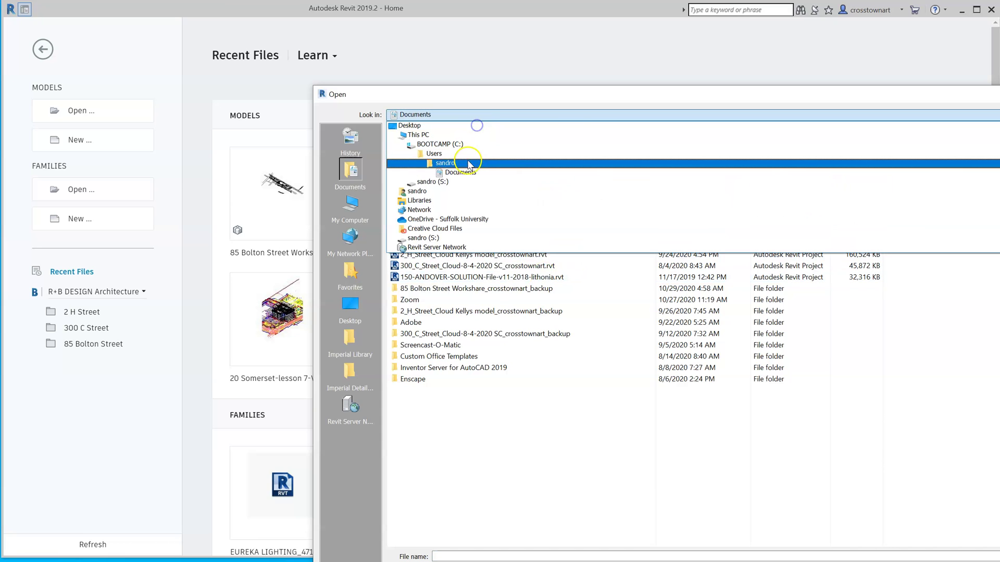
left_click(443, 239)
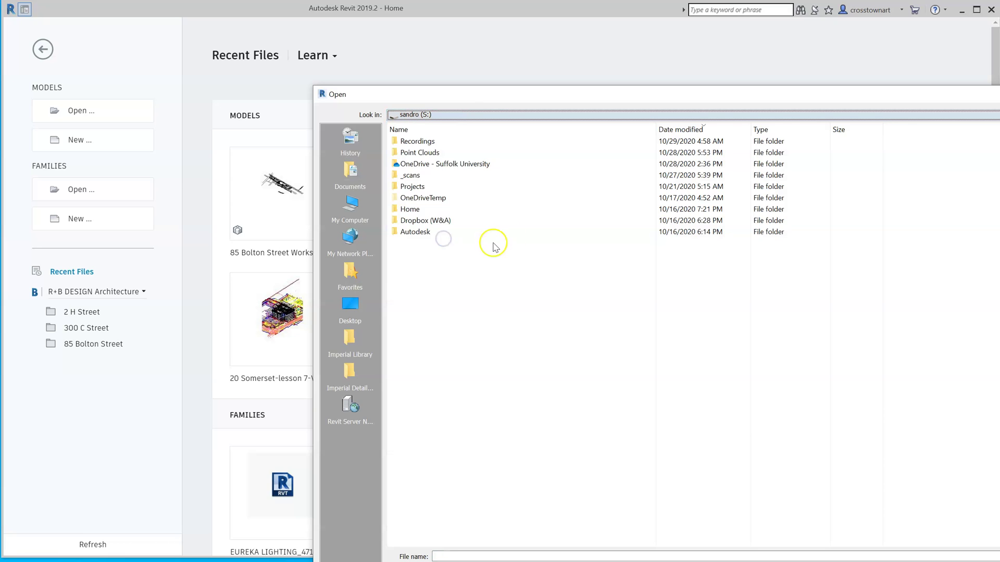
double_click(463, 165)
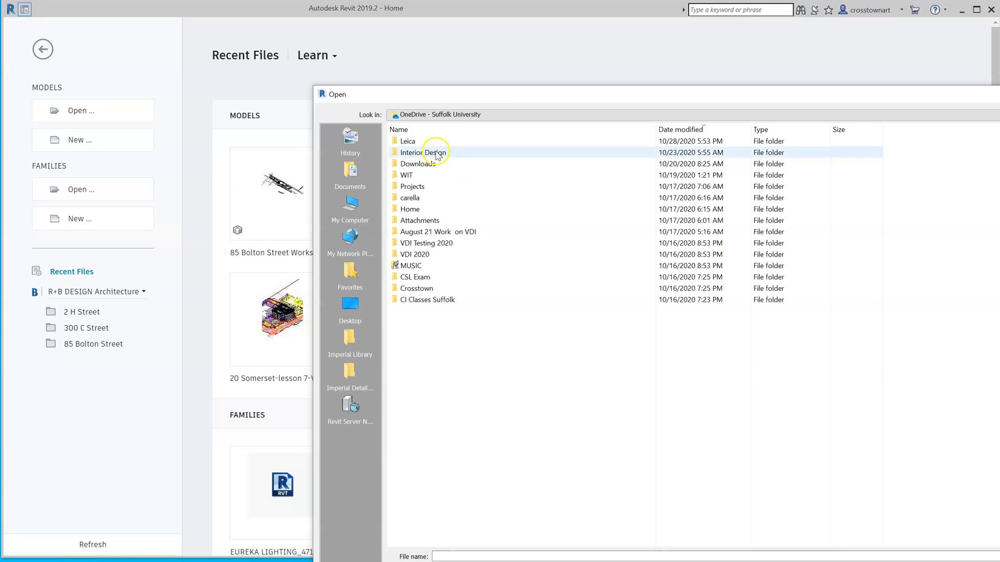
double_click(435, 151)
Sort the folders by name and go into lighting > Eureka > Eureka - Area 4X1X - Revit.
scroll(510, 263, "down", 8)
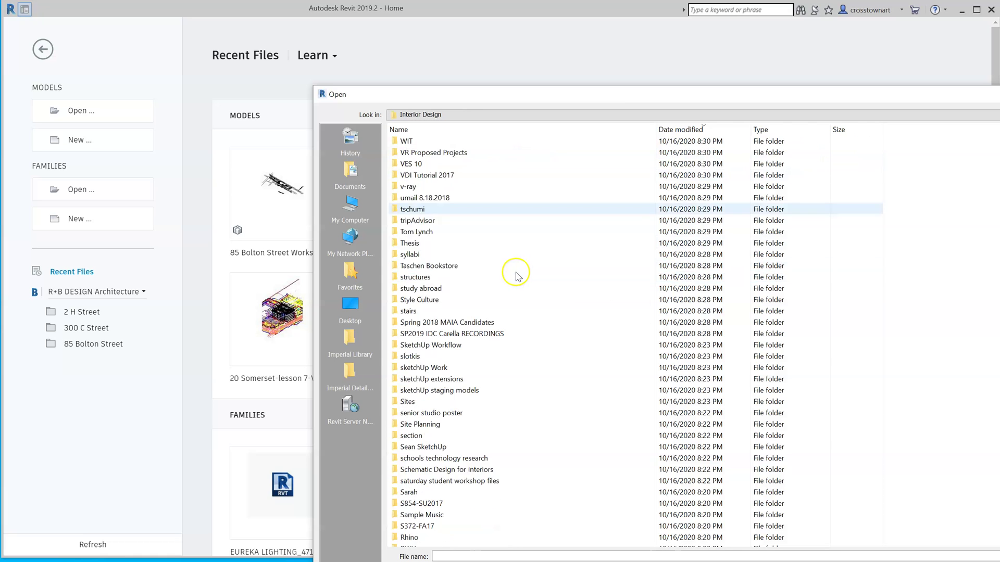
left_click(420, 130)
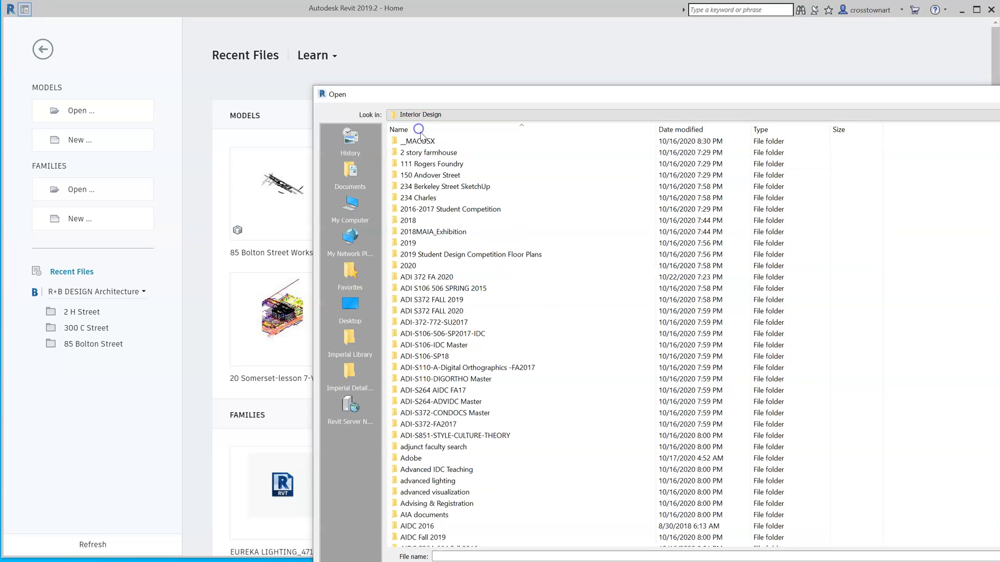
scroll(893, 319, "down", 20)
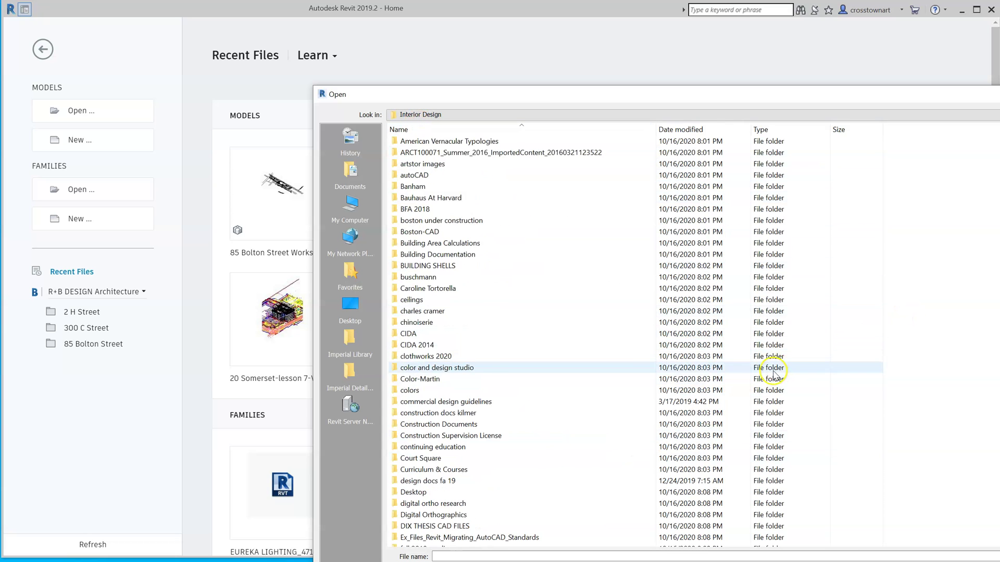
scroll(765, 375, "down", 7)
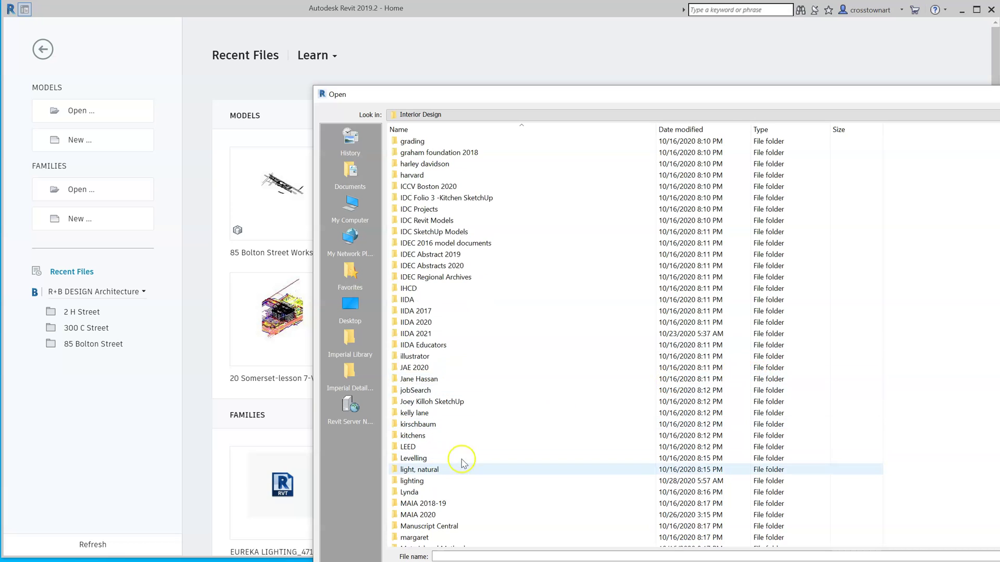
double_click(446, 484)
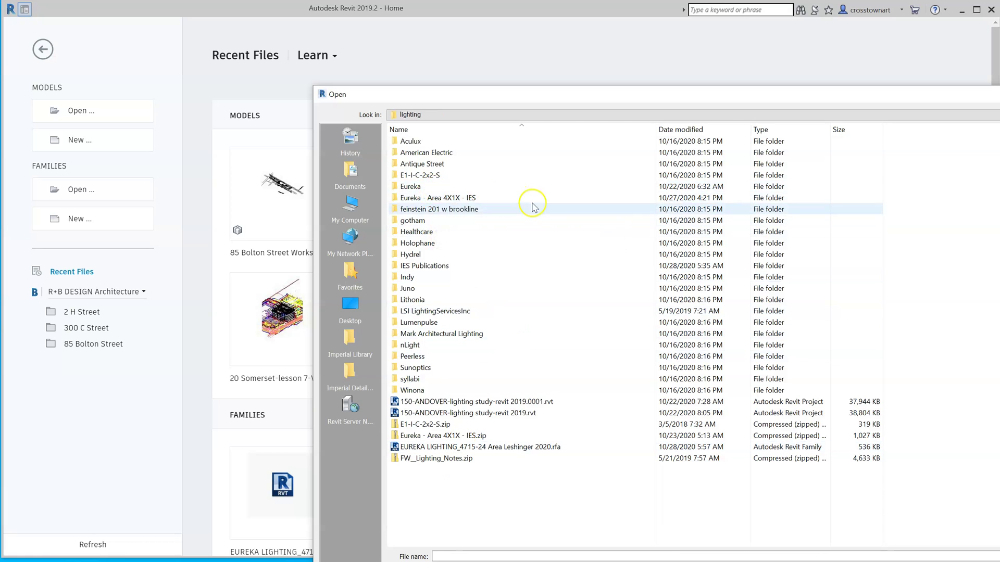
double_click(489, 188)
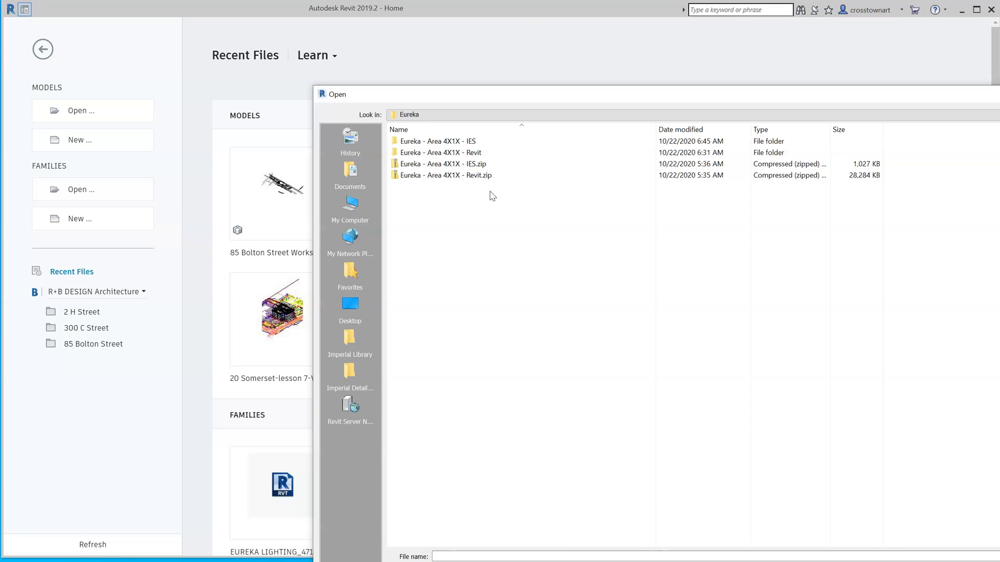
double_click(467, 154)
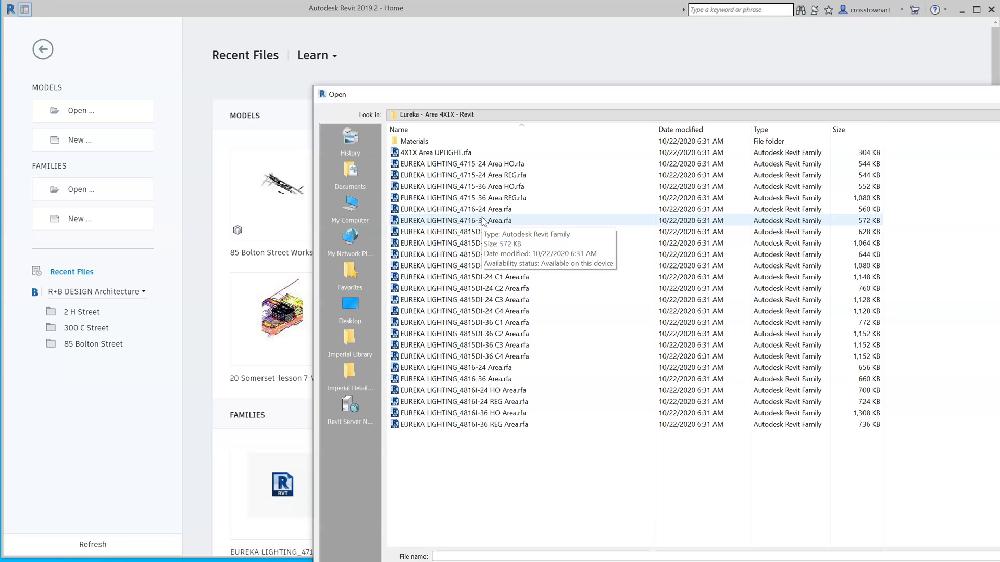
Select EUREKA LIGHTING_4715-24 Area HO.rfa and bring the Open dialog fully on screen.
left_click(506, 166)
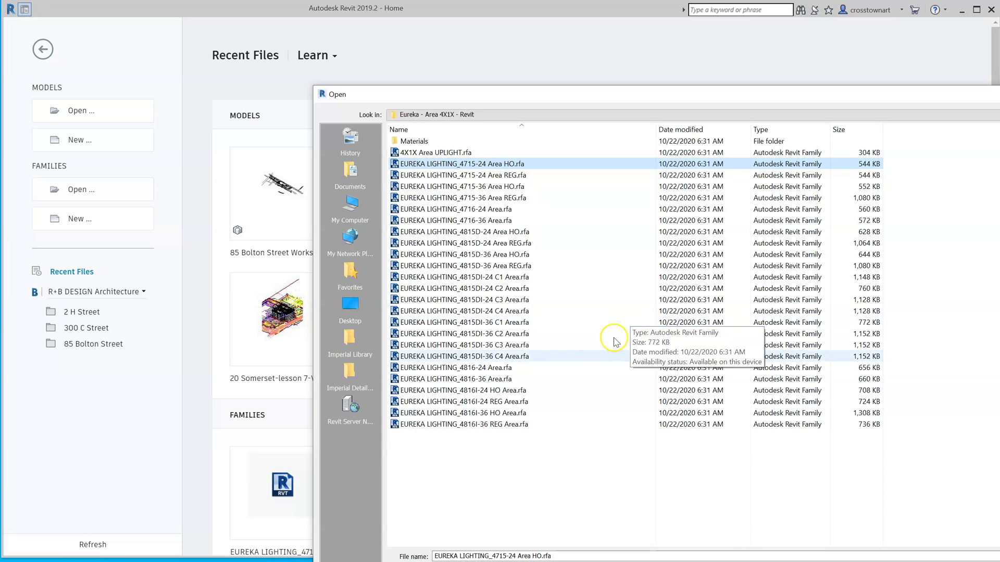
left_click(551, 94)
left_click_drag(551, 94, 338, 36)
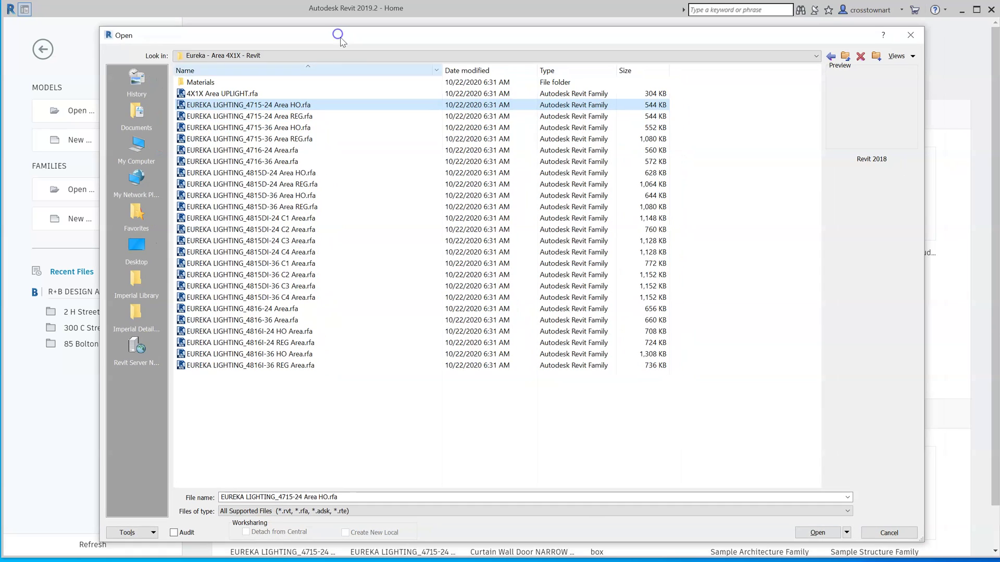
Open the 4715-24 Area HO family and pick its light source in the Left elevation.
left_click(816, 532)
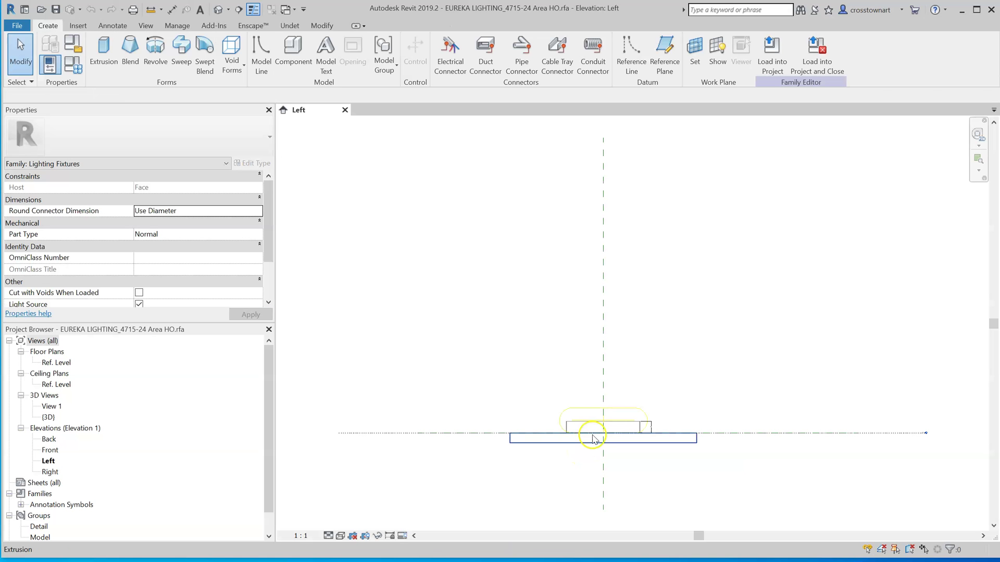
left_click(623, 412)
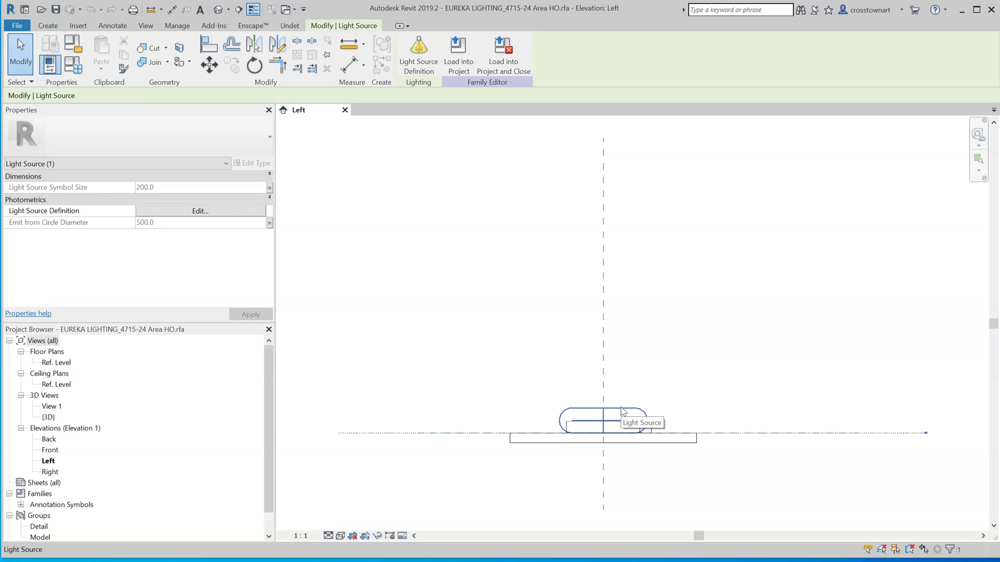
scroll(622, 462, "up", 3)
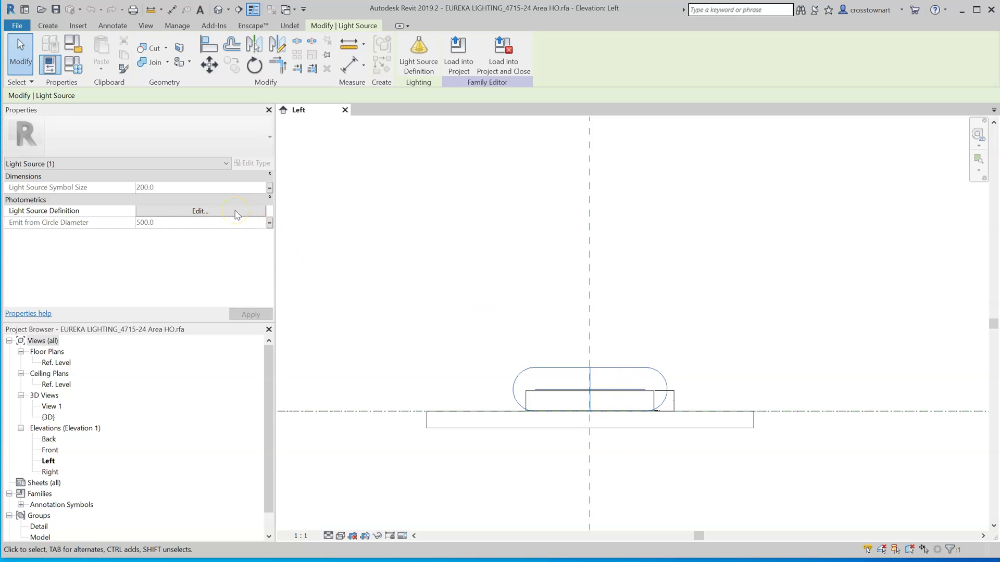
left_click(395, 274)
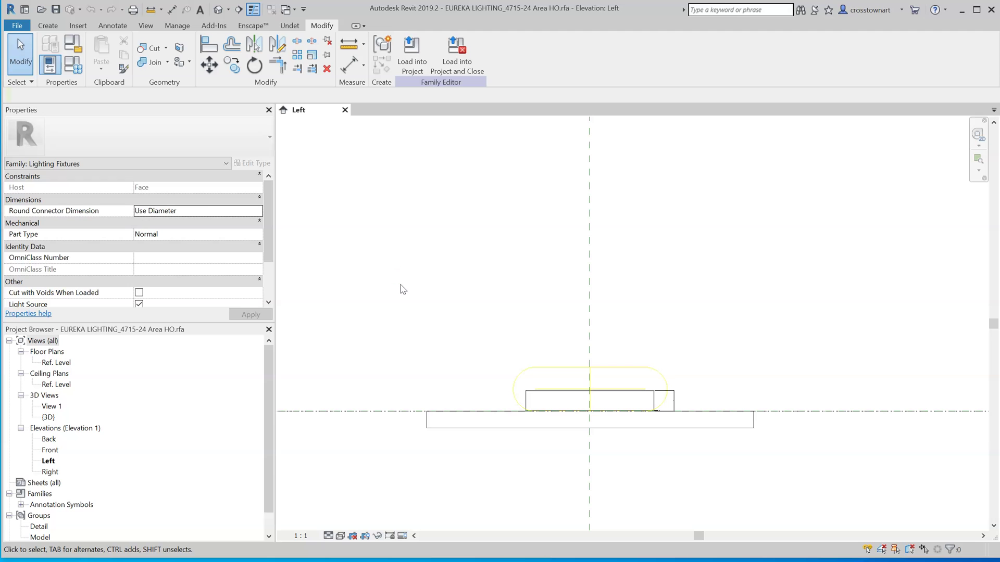
key("v")
key("g")
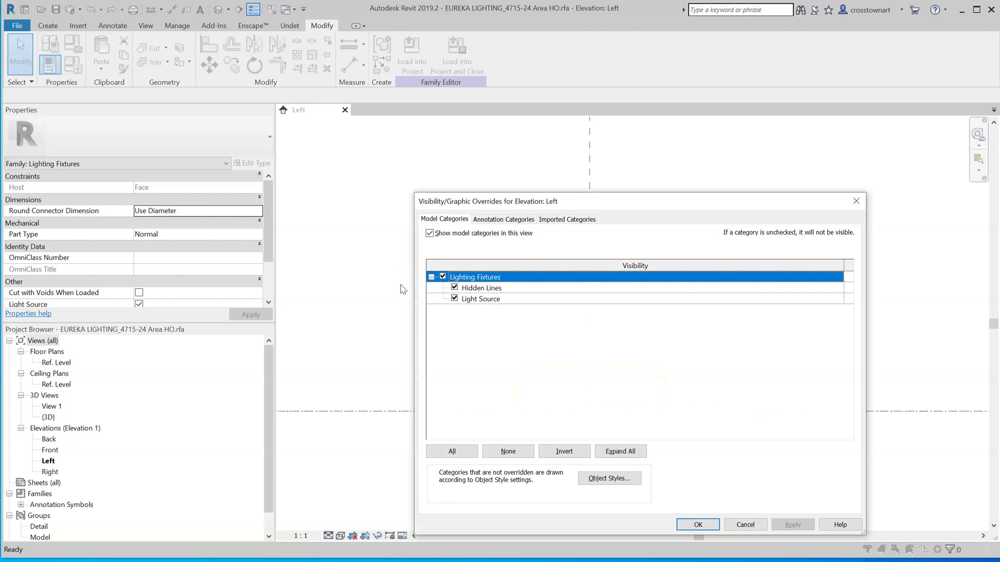
left_click(504, 221)
left_click(577, 221)
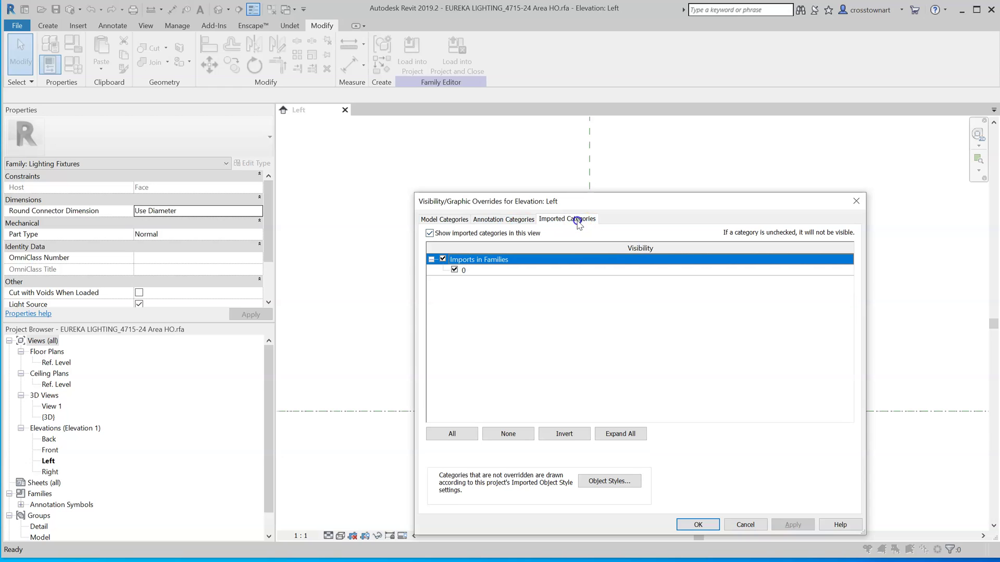
left_click(504, 220)
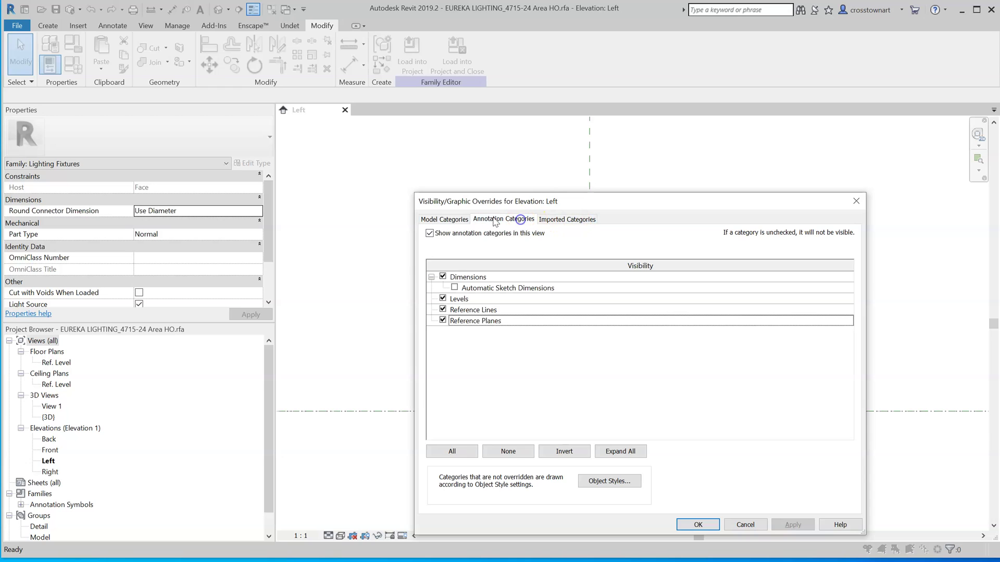
left_click(445, 219)
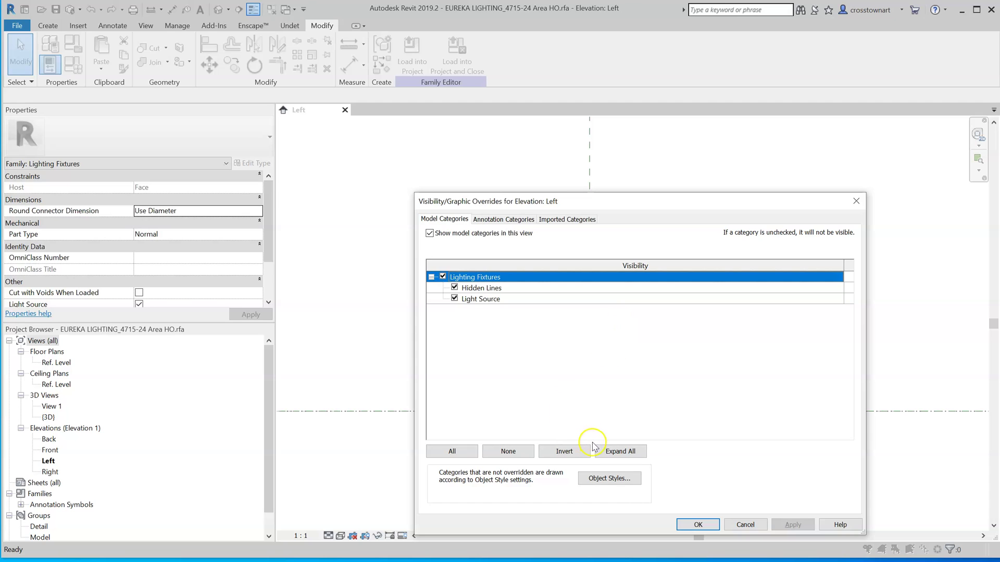
left_click(607, 300)
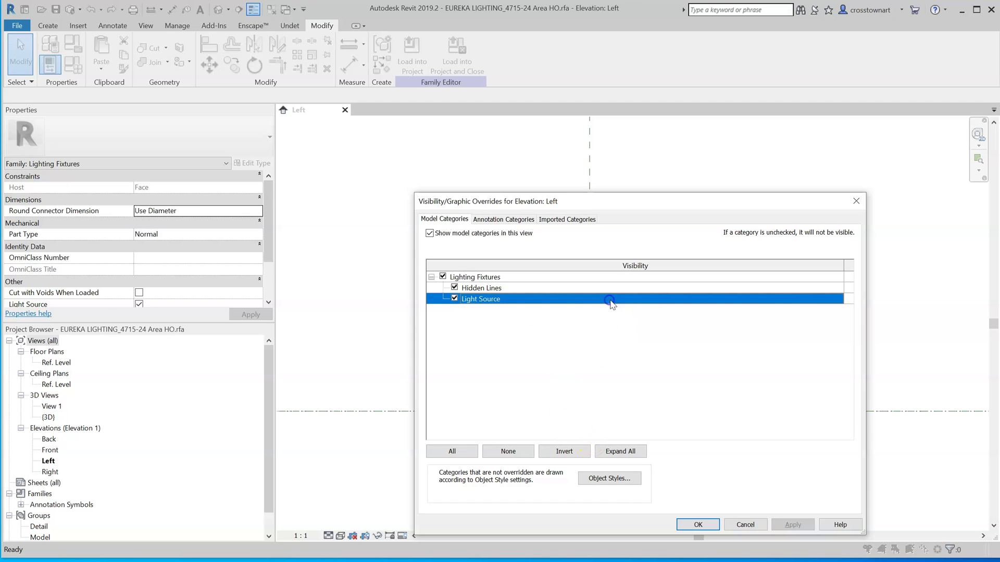
left_click_drag(866, 262, 973, 264)
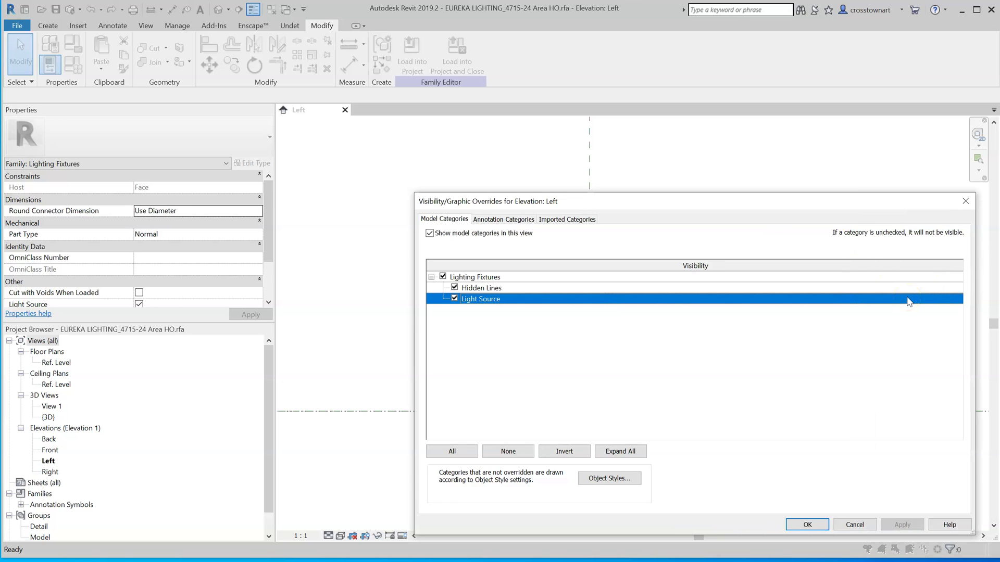
Close visibility settings unchanged, then switch the light source's distribution to Photometric Web.
left_click(853, 525)
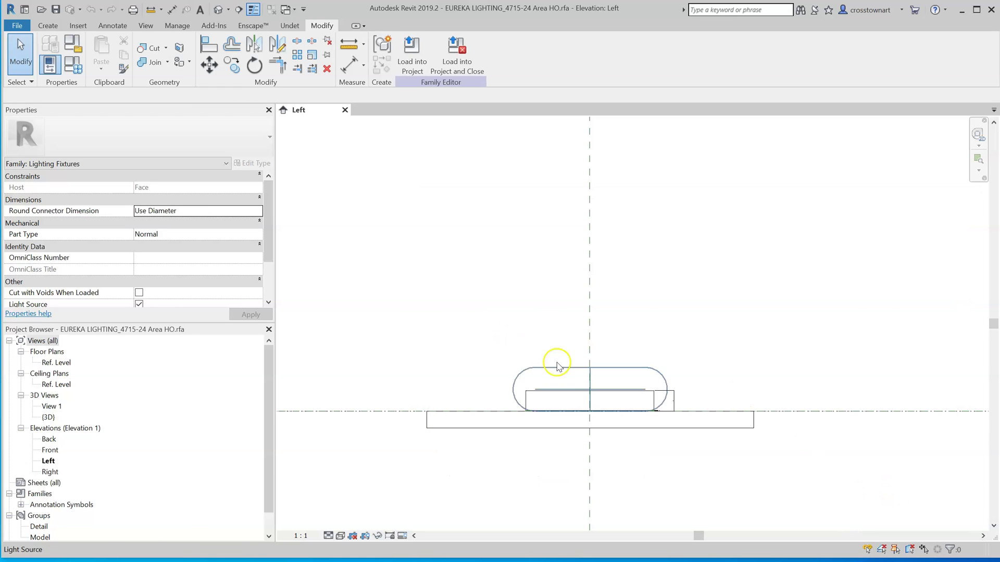
left_click(577, 366)
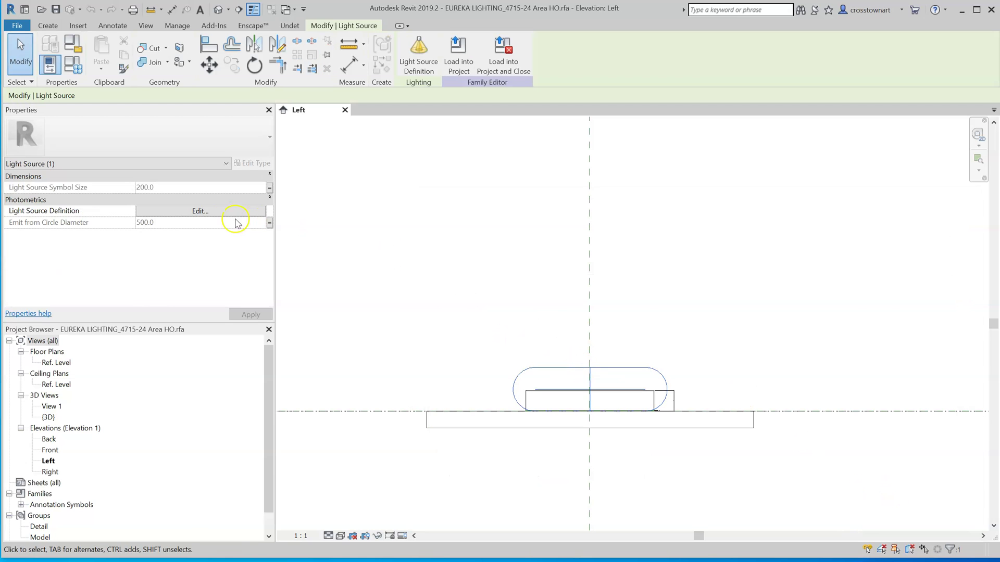
left_click(217, 211)
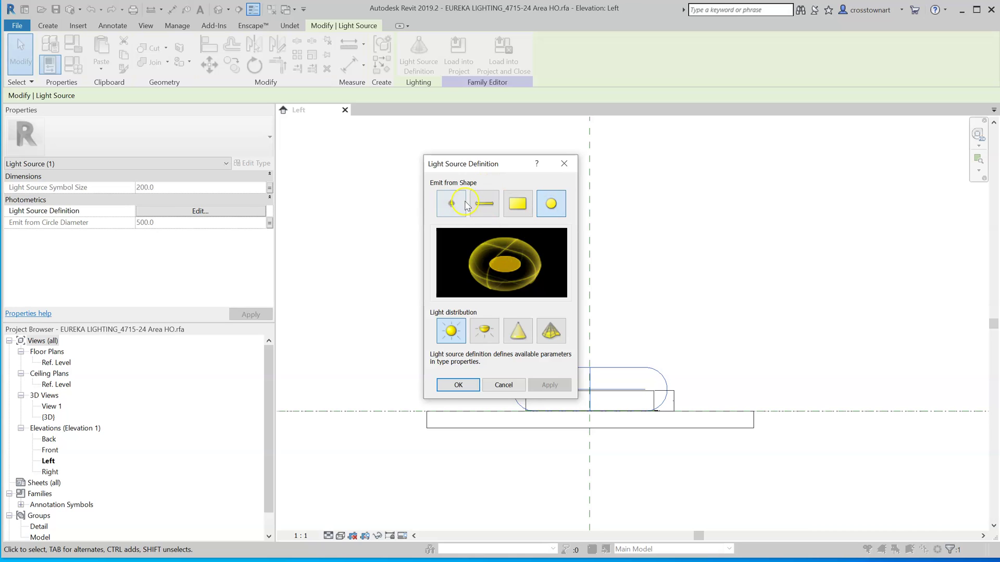
left_click(485, 207)
left_click(552, 331)
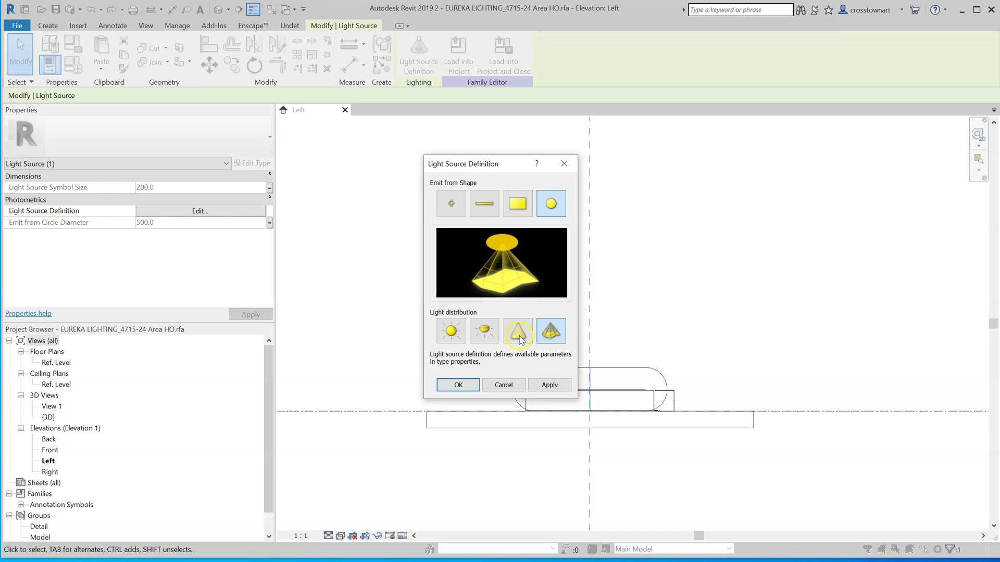
left_click(466, 389)
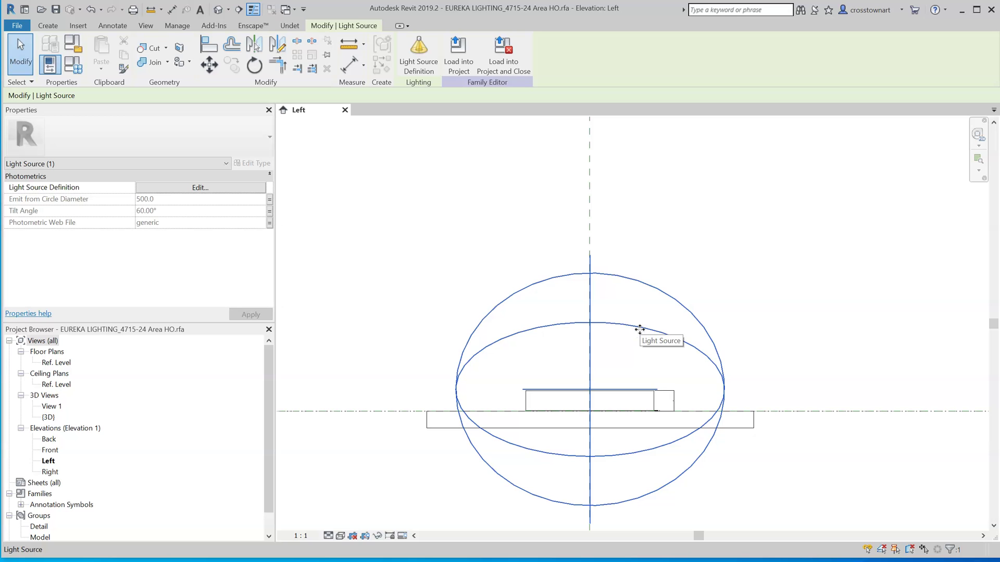
scroll(599, 321, "down", 2)
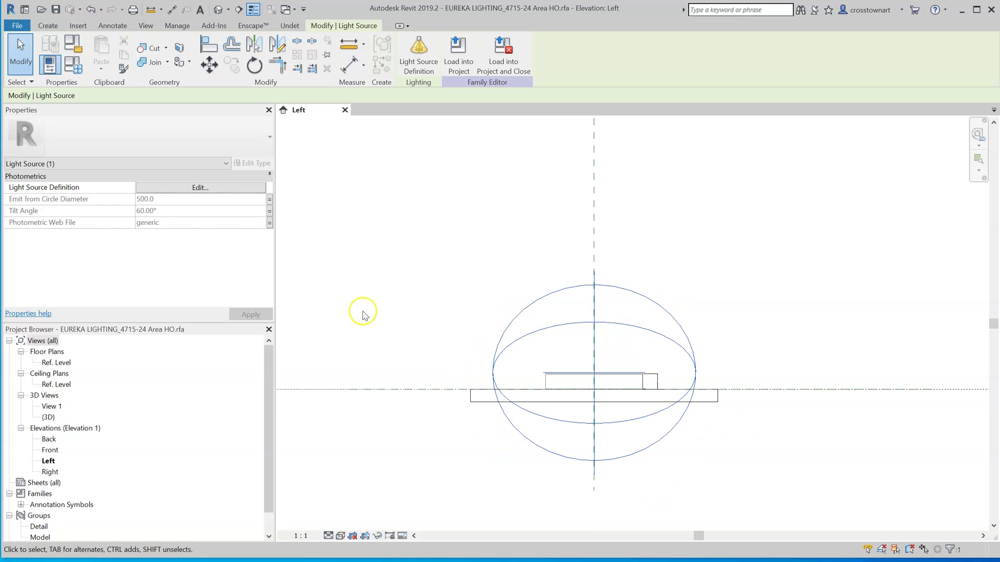
scroll(510, 335, "up", 1)
left_click(511, 341)
left_click(213, 216)
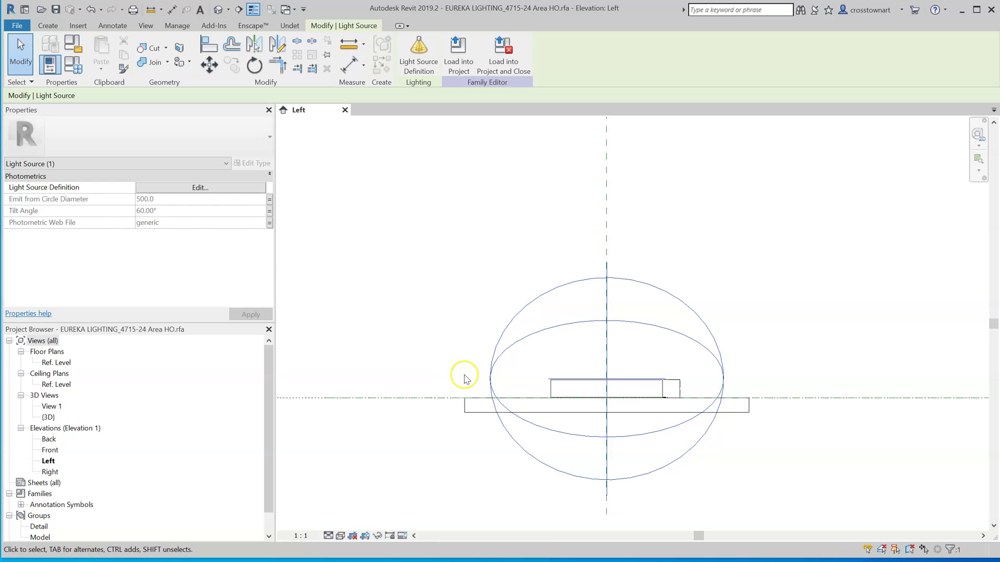
scroll(489, 393, "down", 1)
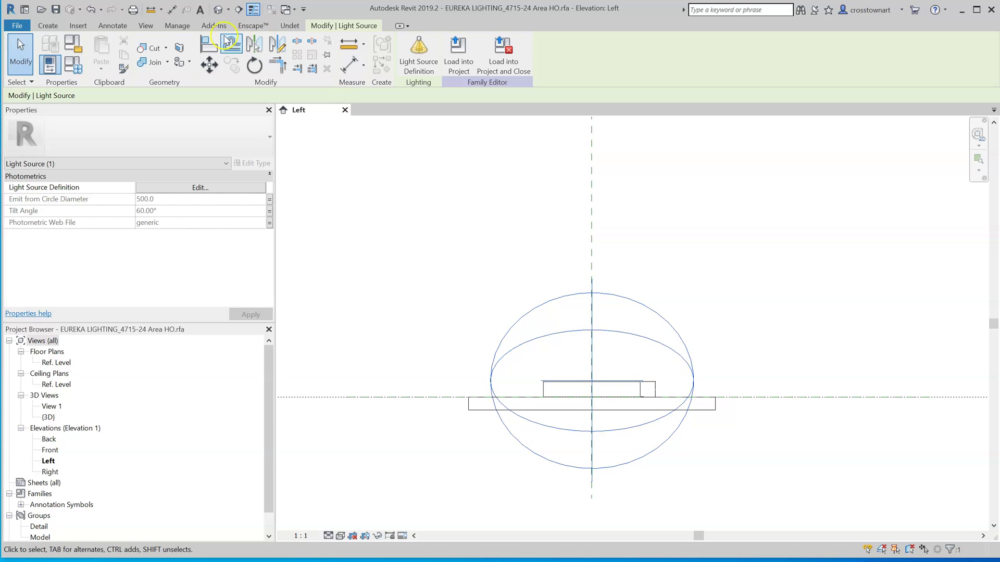
Save the family as a copy with '-revit 2019-with IES' appended to its file name.
left_click(15, 27)
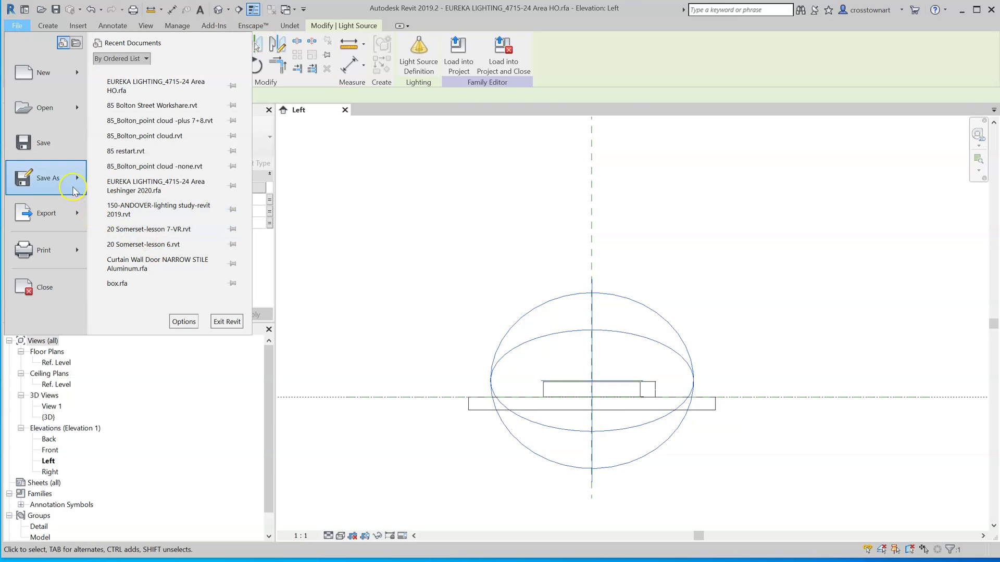
mouse_move(73, 190)
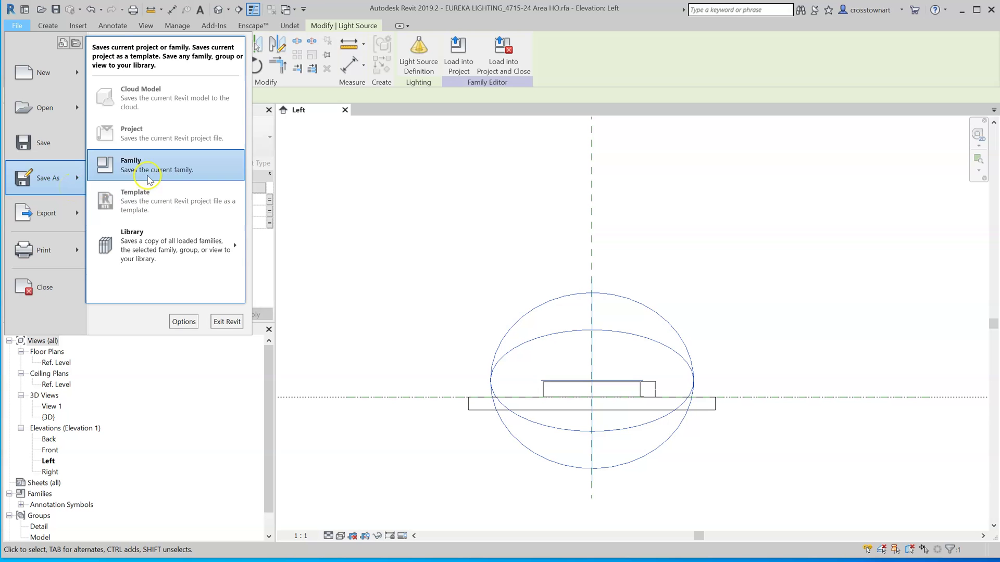
left_click(131, 164)
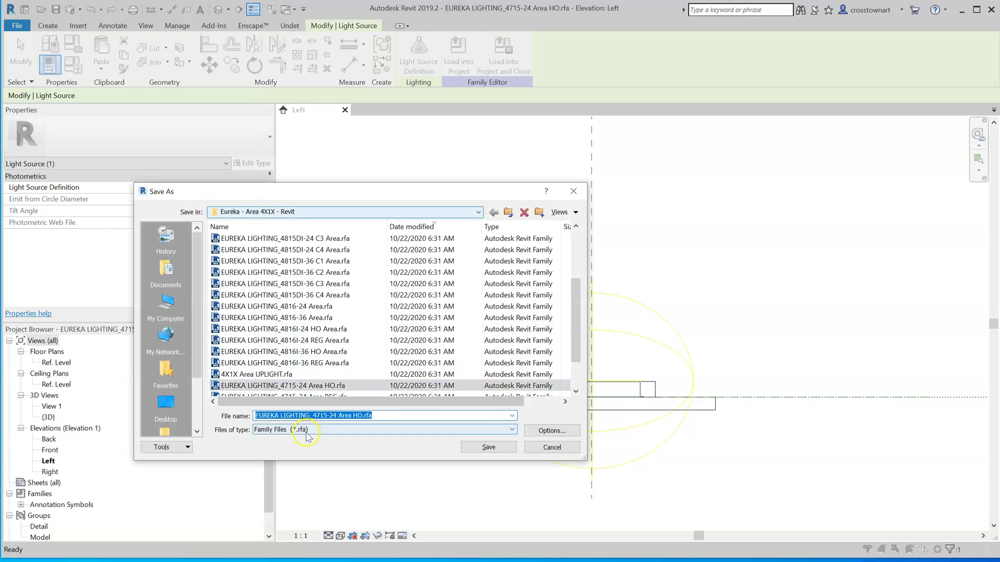
left_click(372, 416)
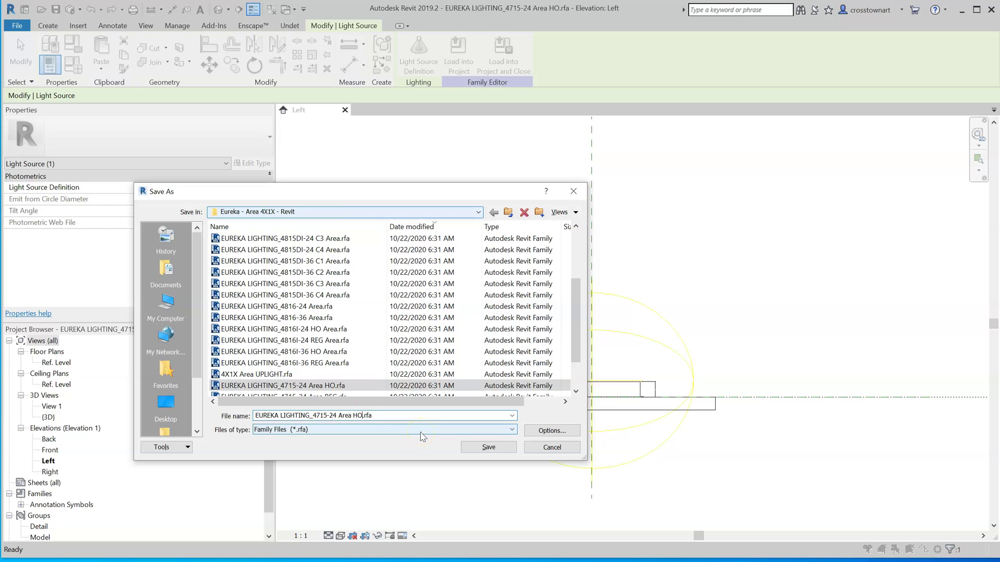
type("-revit 2019-with IES")
left_click(480, 446)
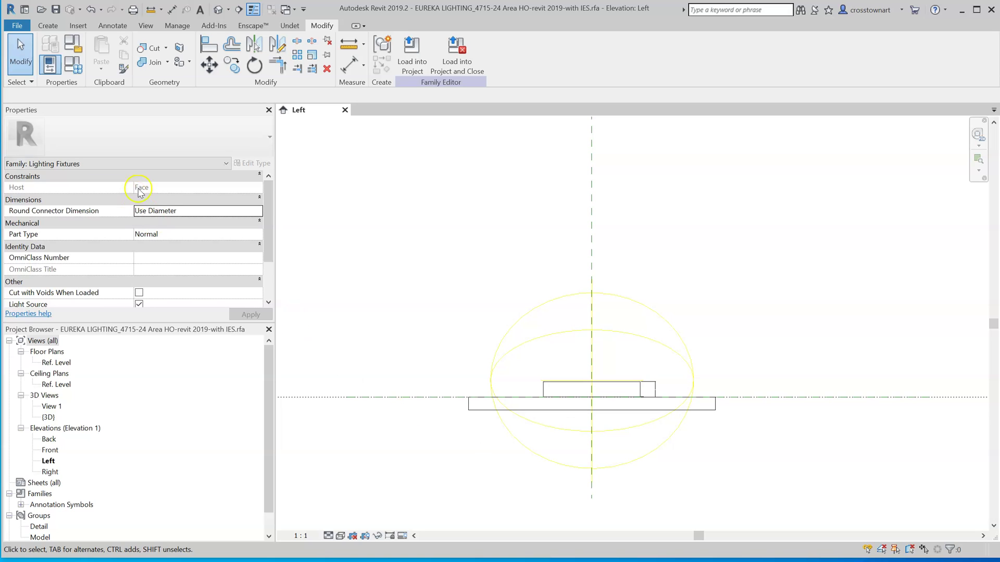
Open the recent 150-ANDOVER-lighting study-revit 2019 project and zoom in on the lit offices.
left_click(13, 27)
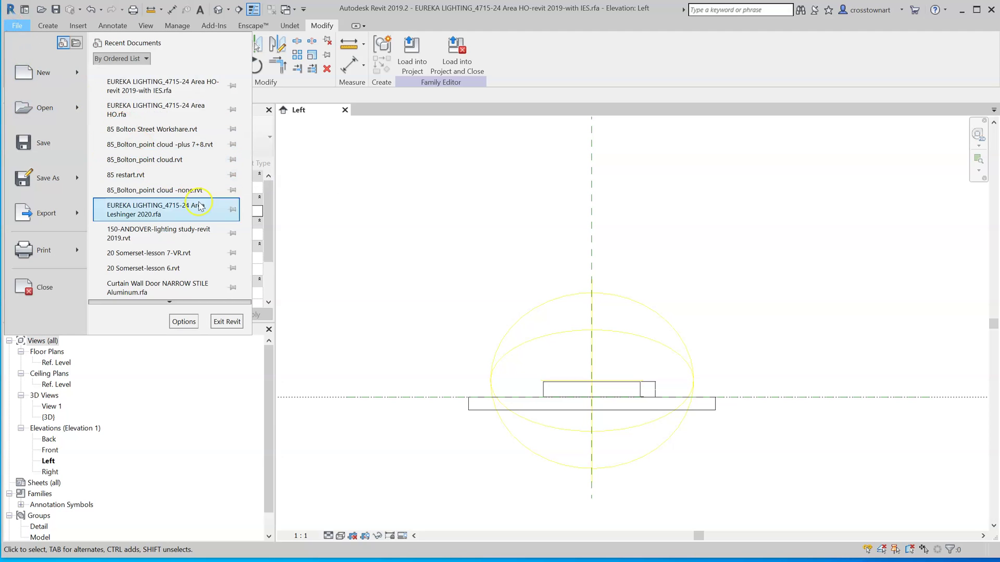
left_click(202, 242)
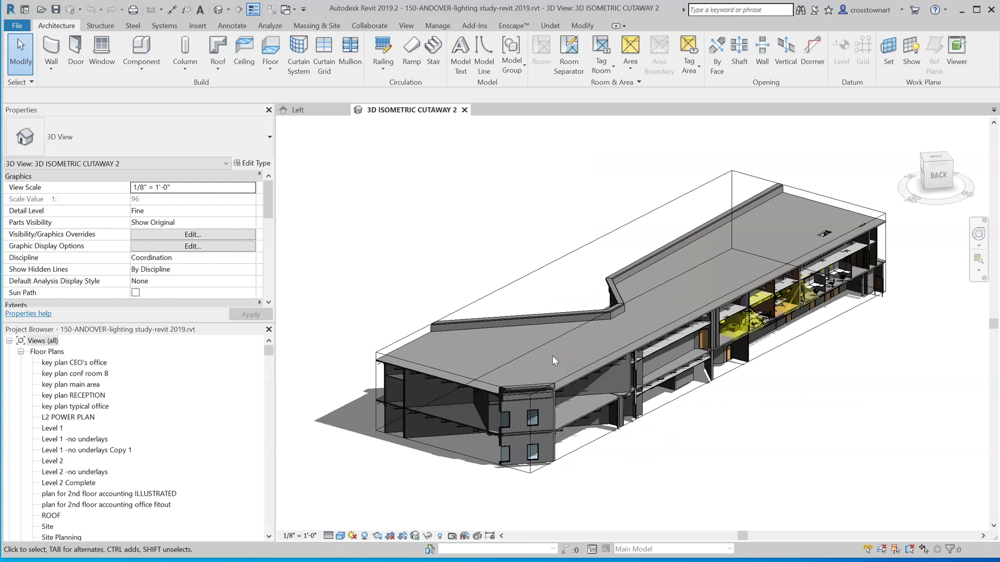
scroll(806, 314, "up", 4)
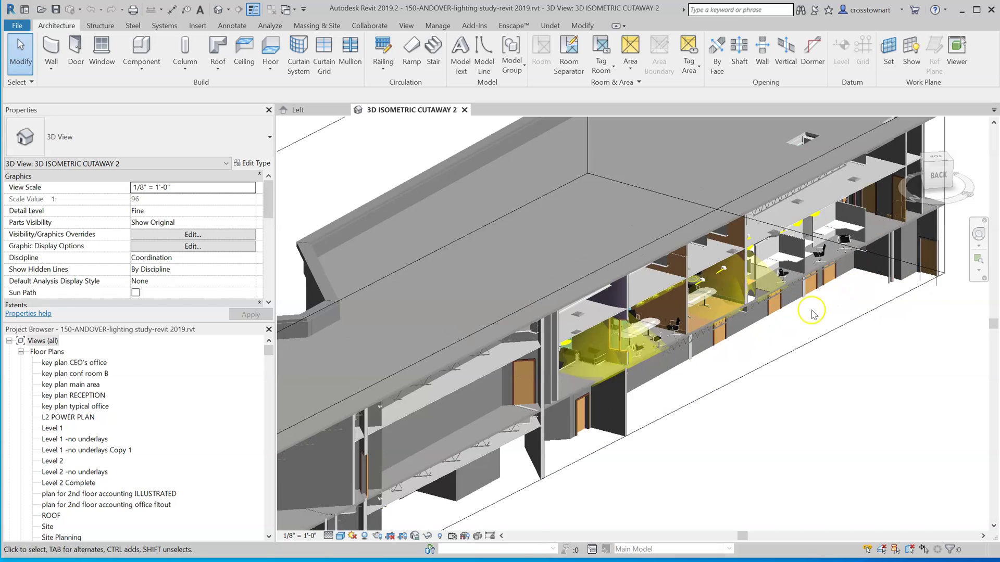
scroll(703, 319, "up", 5)
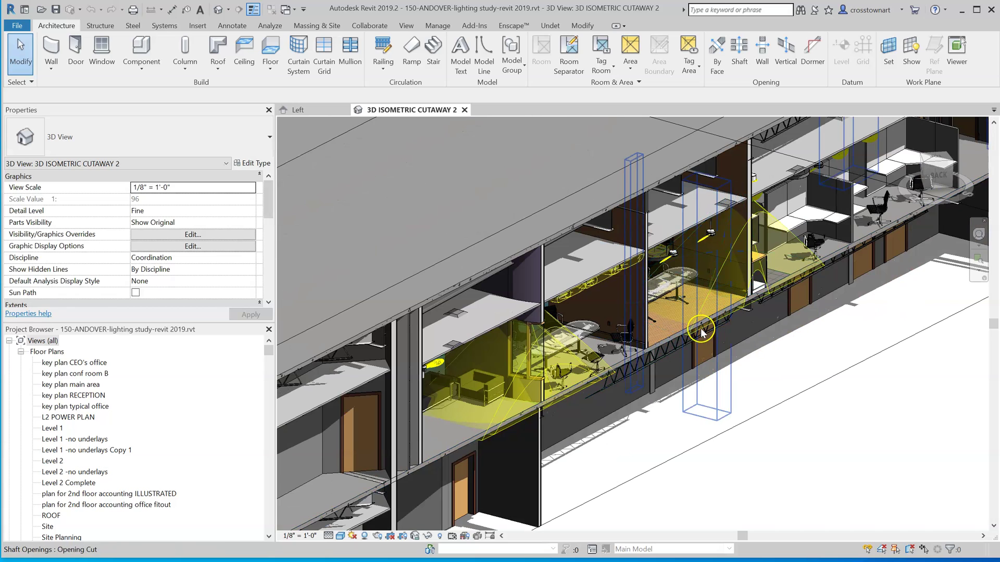
middle_click_drag(700, 328, 770, 312, "shift")
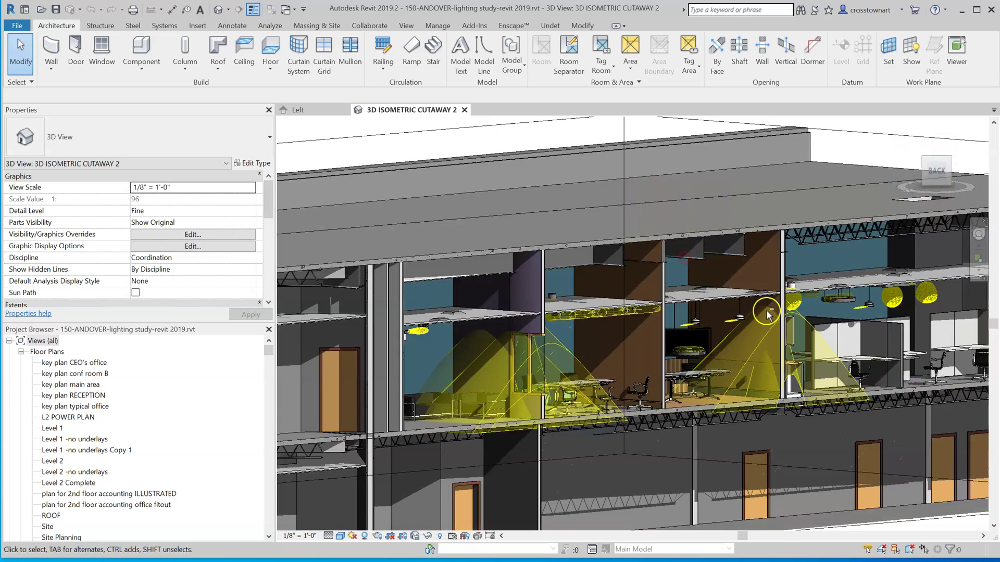
scroll(770, 312, "up", 3)
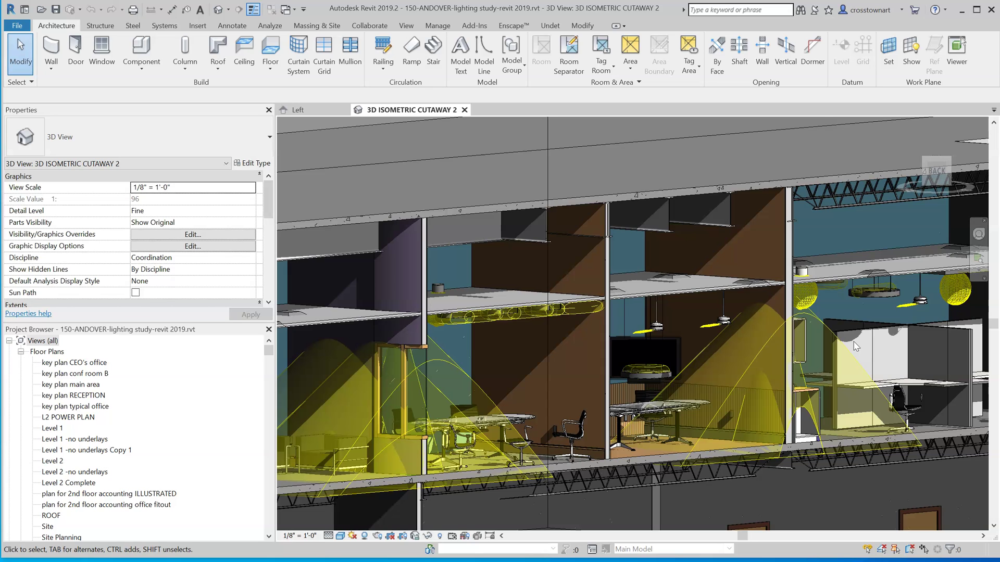
scroll(521, 307, "up", 4)
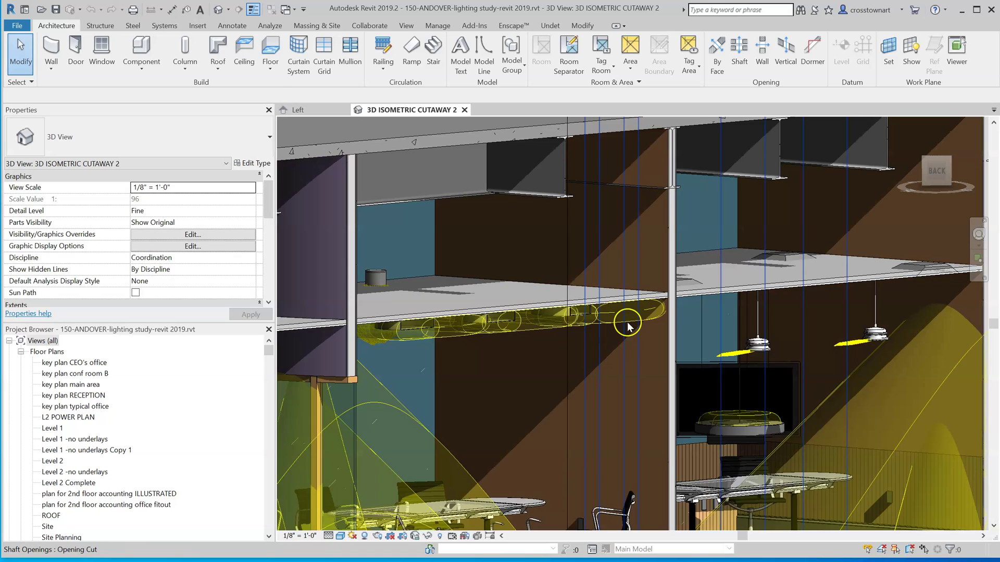
Orbit around the ceiling and select the existing EUREKA ceiling fixture.
left_click(628, 321)
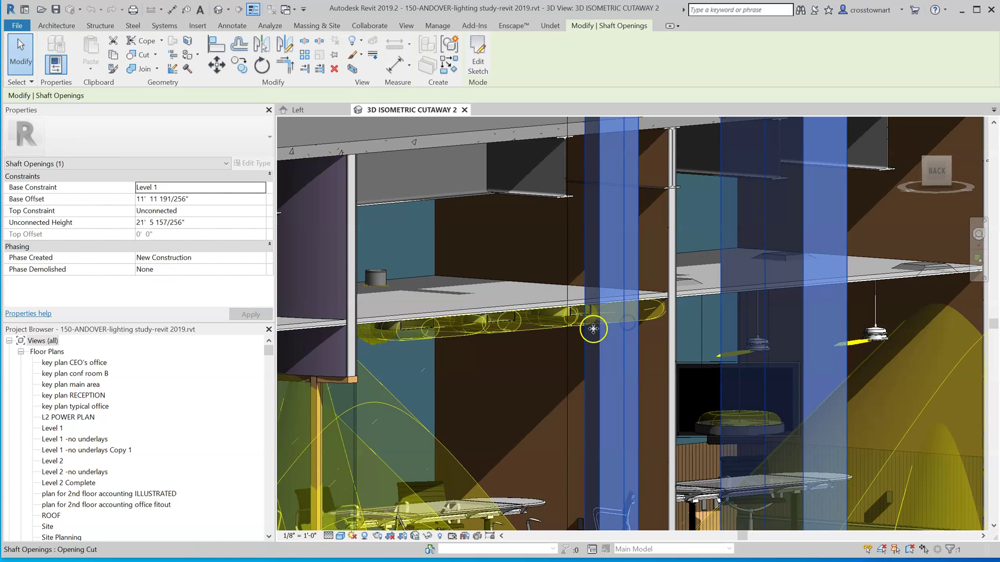
middle_click_drag(576, 346, 572, 287, "shift")
left_click(528, 258)
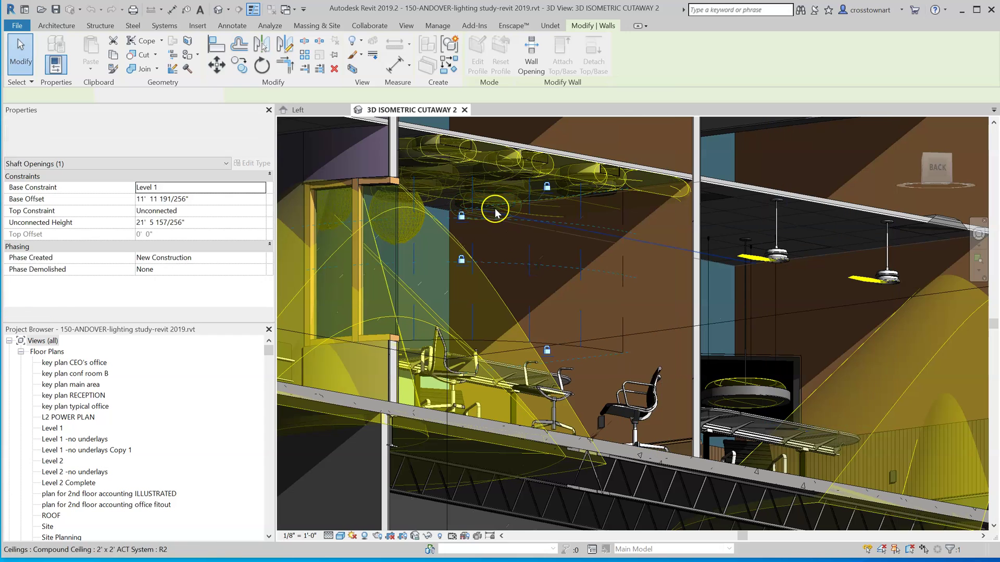
left_click(612, 174)
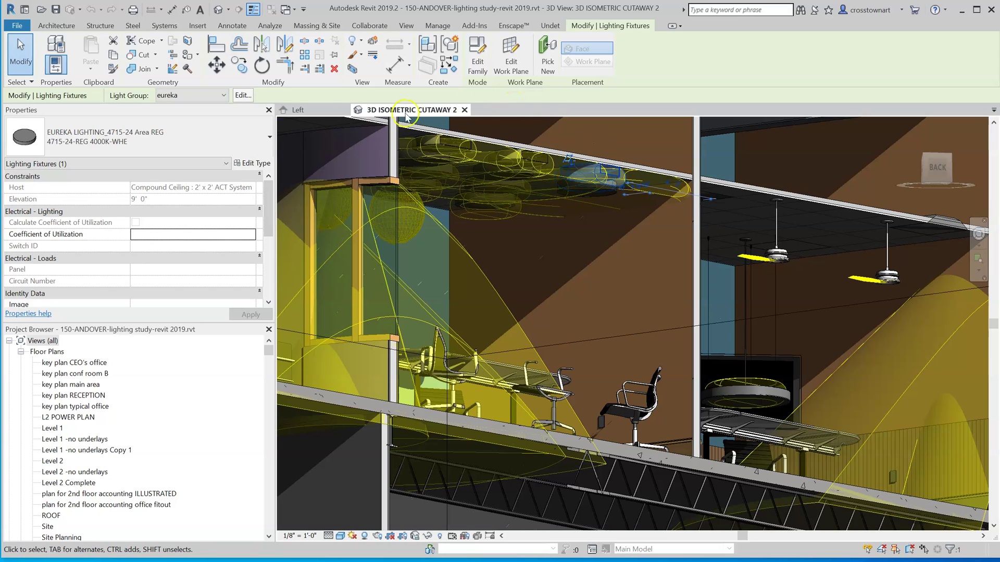
Load the IES pendant family into the project and place one on the 2' x 2' ACT ceiling.
left_click(314, 111)
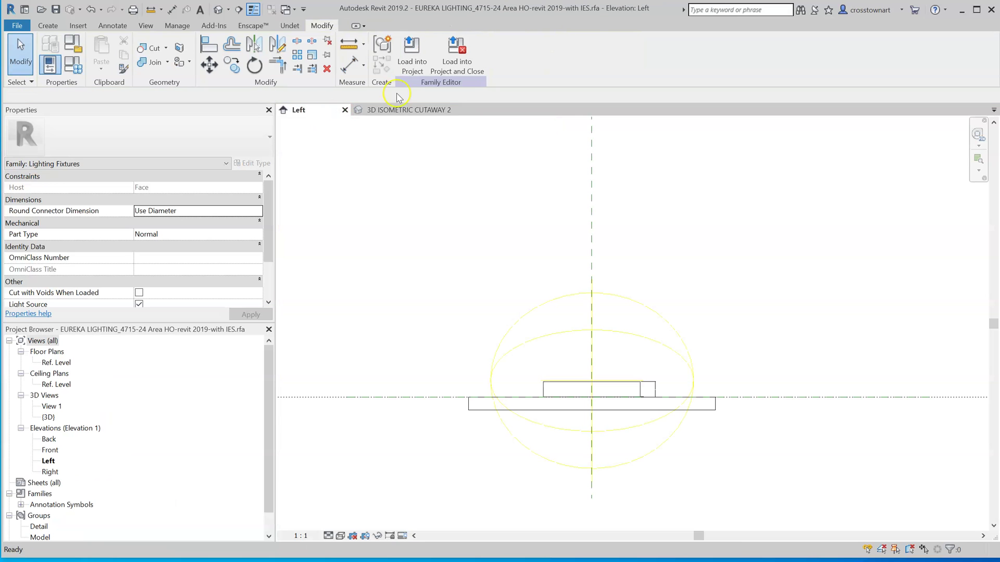
left_click(414, 62)
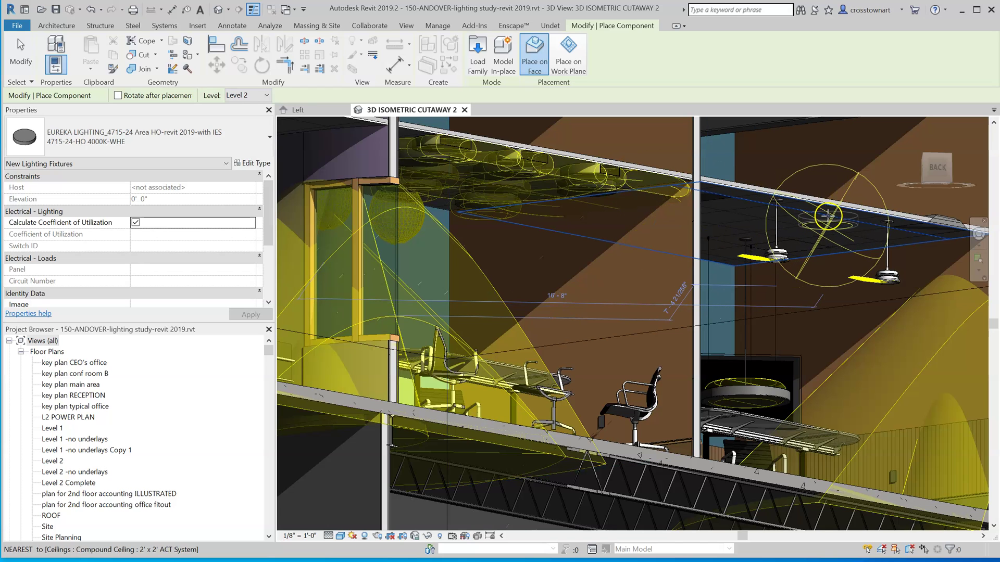
scroll(830, 216, "up", 4)
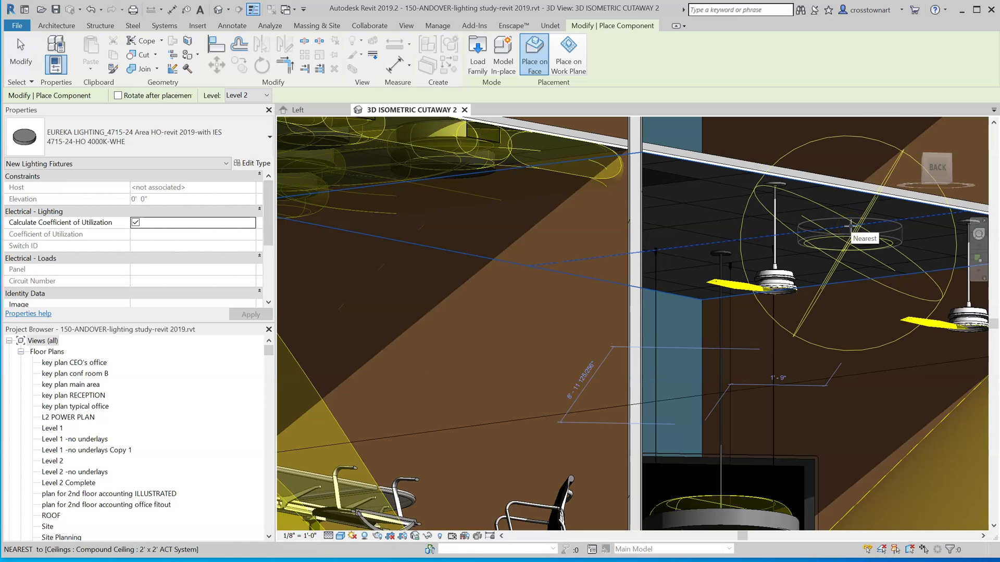
left_click(851, 224)
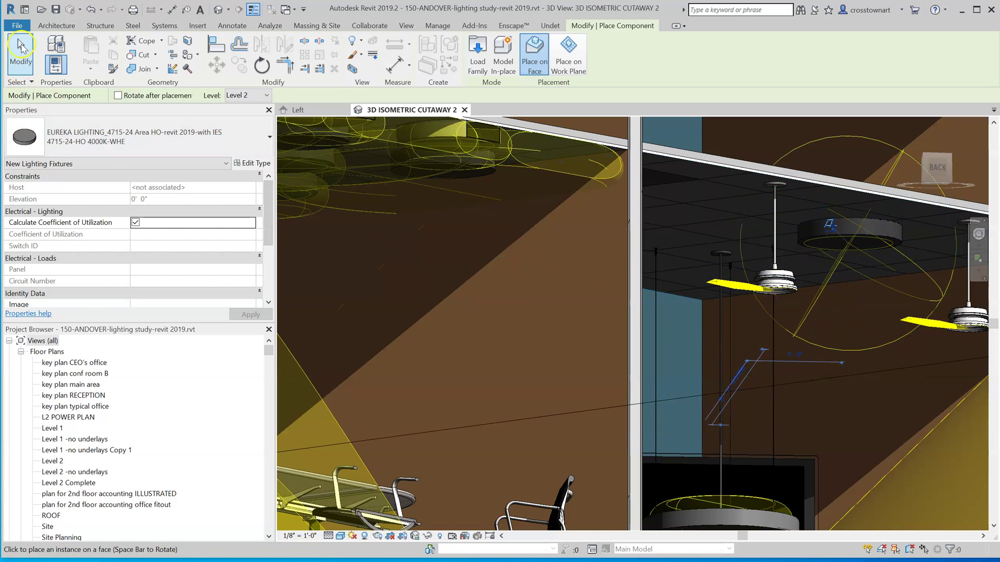
Stop placing fixtures and select the newly placed IES pendant.
left_click(21, 48)
scroll(476, 319, "down", 2)
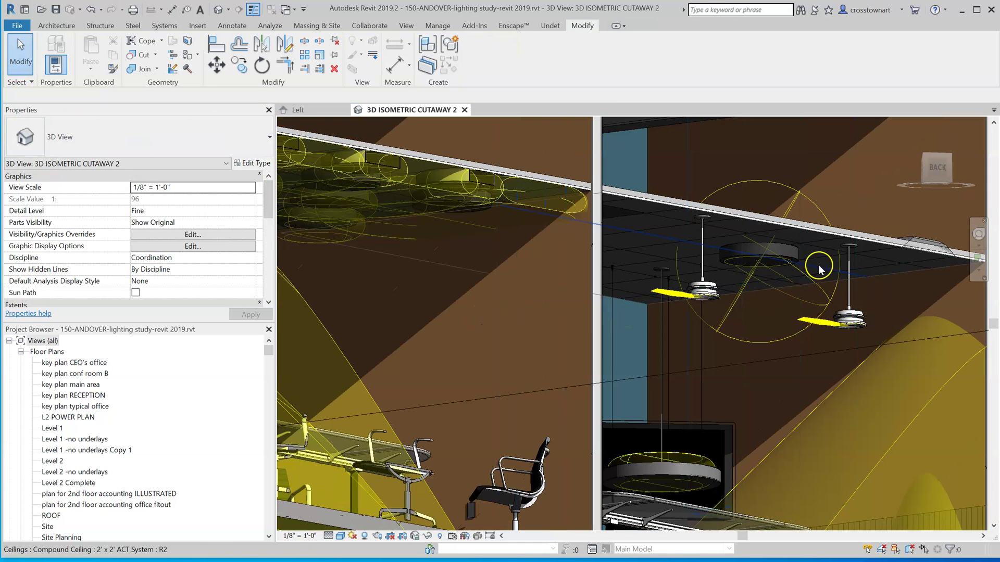
scroll(797, 268, "up", 1)
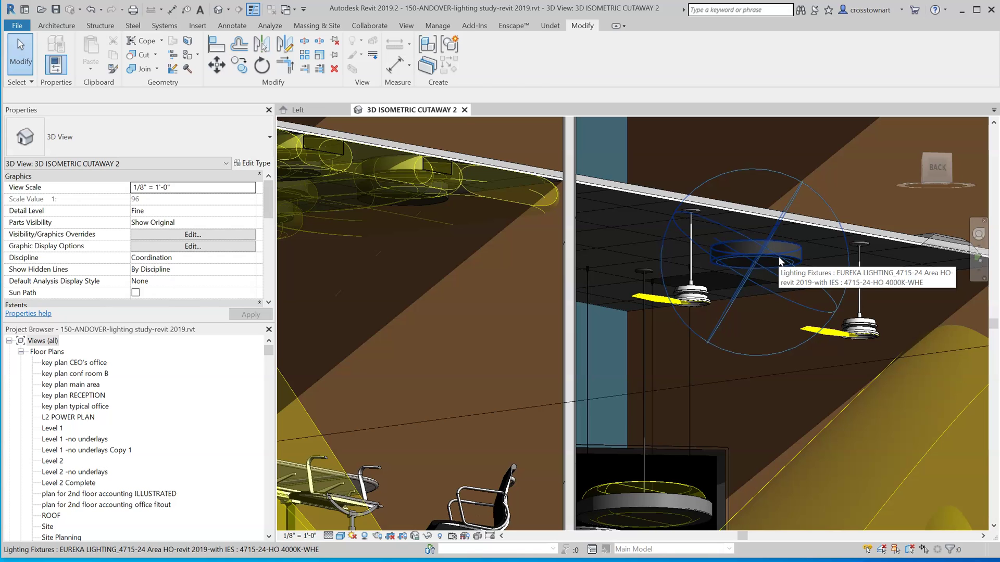
left_click(779, 262)
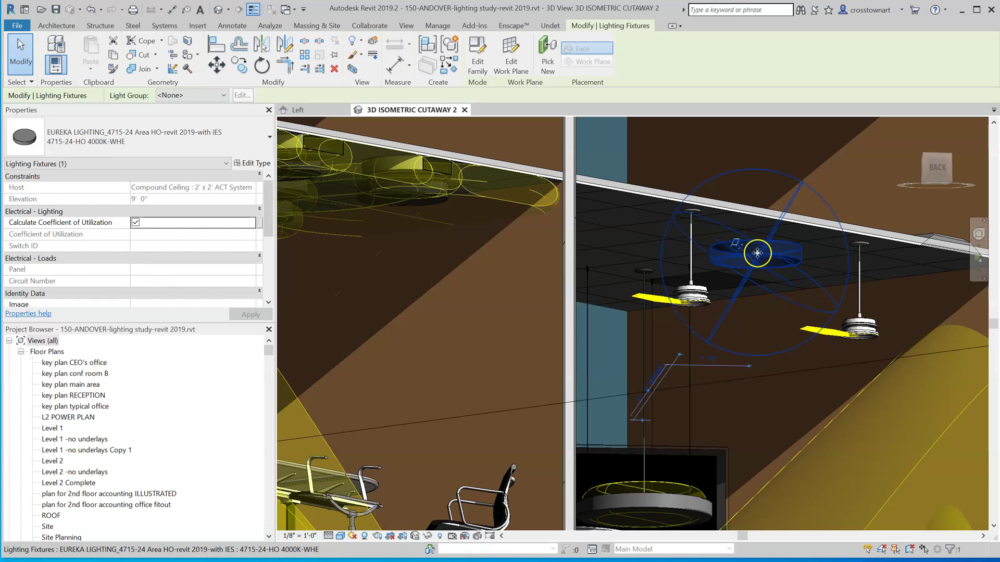
Review the 4715-24 Area REG fixture's type photometrics, then cancel without changes.
left_click(417, 173)
left_click(417, 173)
left_click(253, 164)
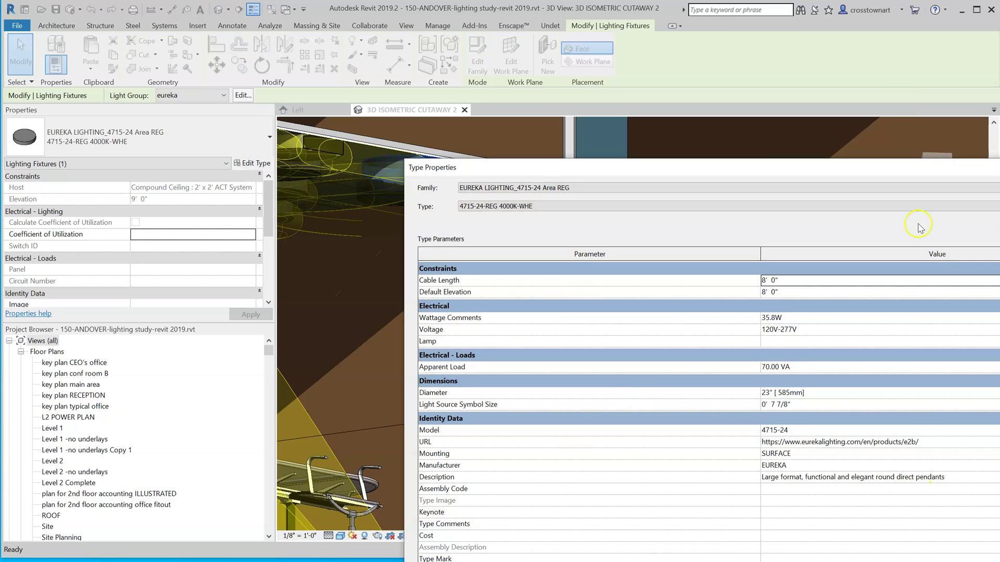
left_click_drag(824, 167, 517, 11)
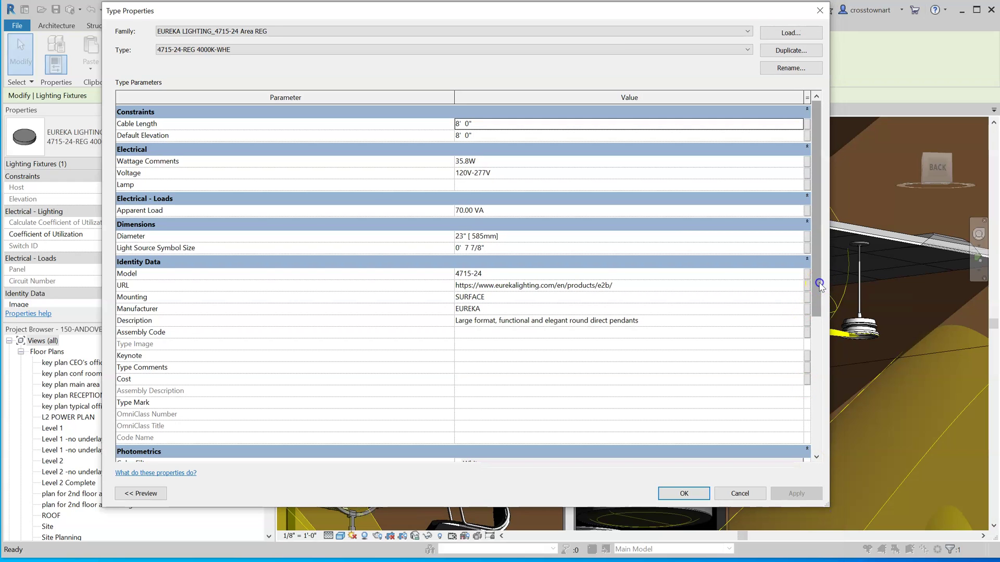
left_click_drag(819, 284, 817, 413)
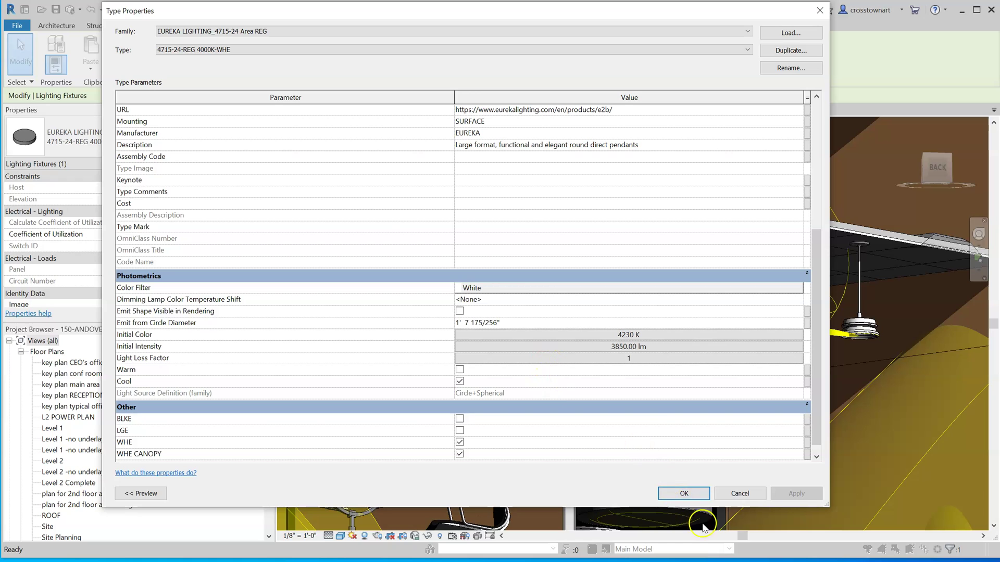
left_click(740, 494)
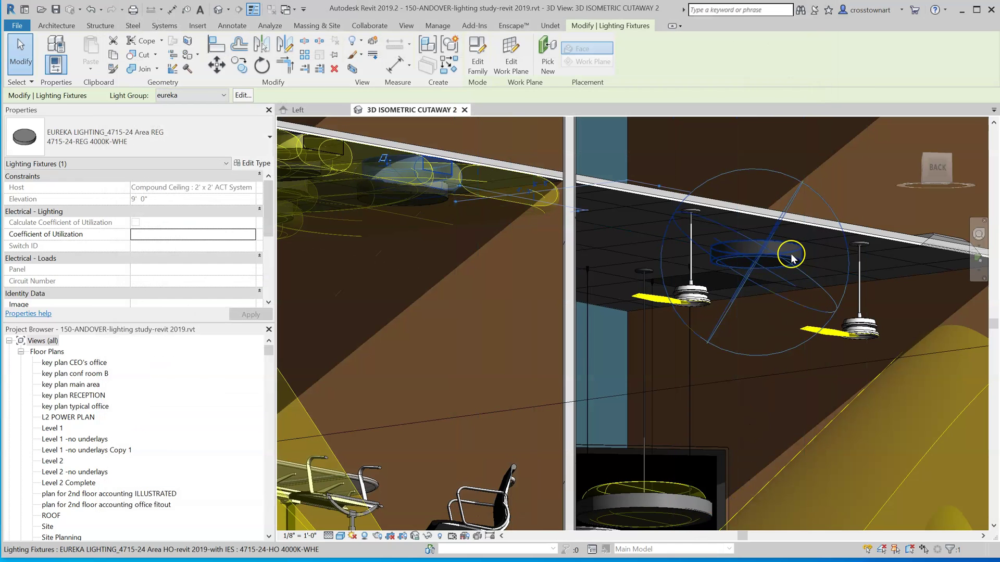
Open the new 4715-24-HO 4000K-WHE pendant's type properties and begin editing its generic Photometric Web File.
left_click(791, 254)
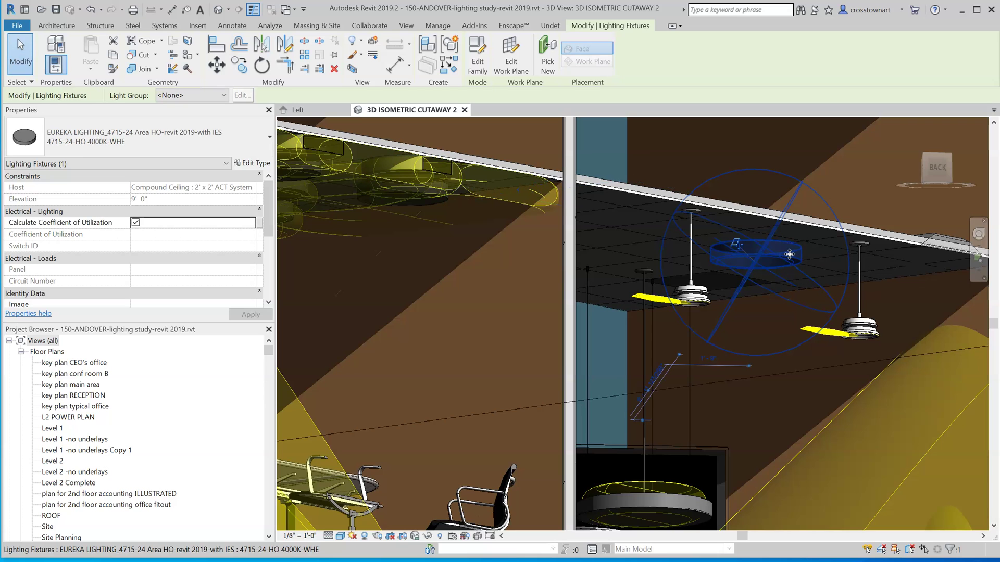
left_click(261, 167)
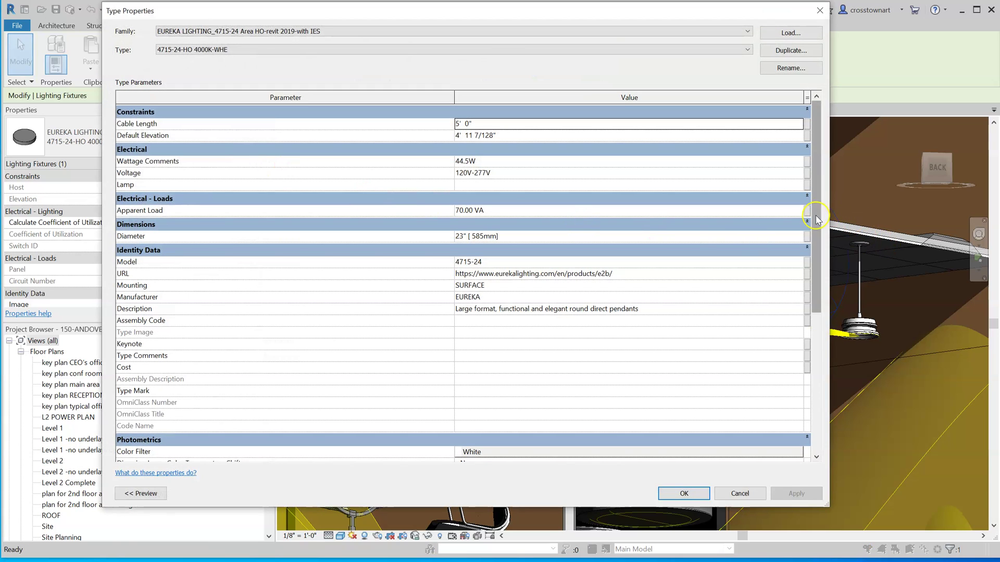
left_click_drag(816, 221, 815, 357)
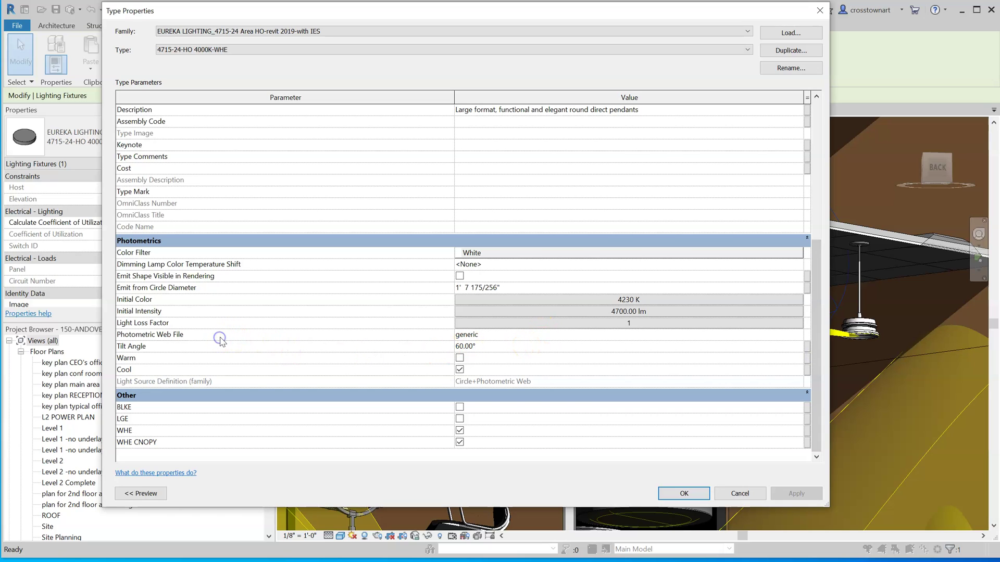
left_click(584, 335)
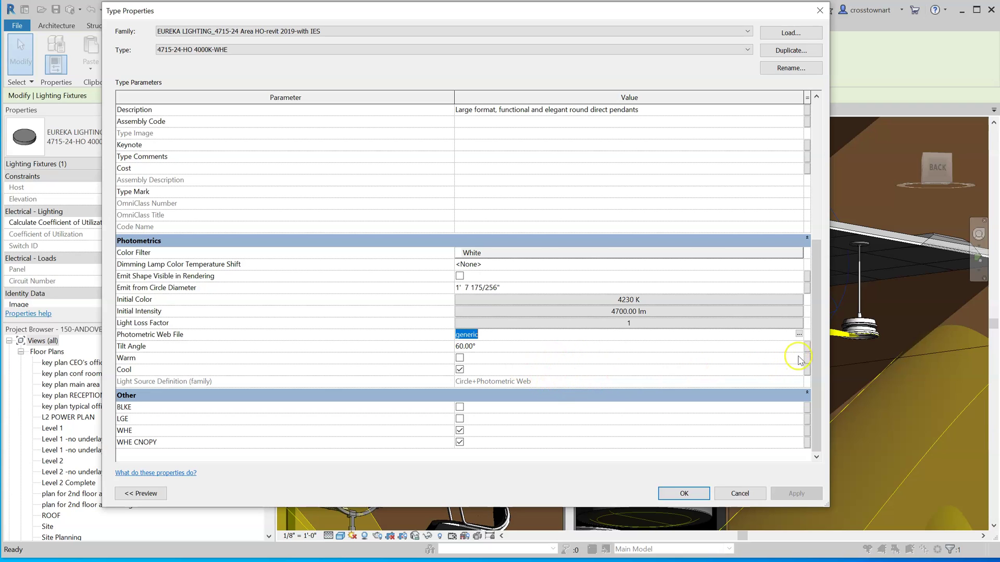
Browse for a new IES file from the university OneDrive's Interior Design folder.
left_click(799, 335)
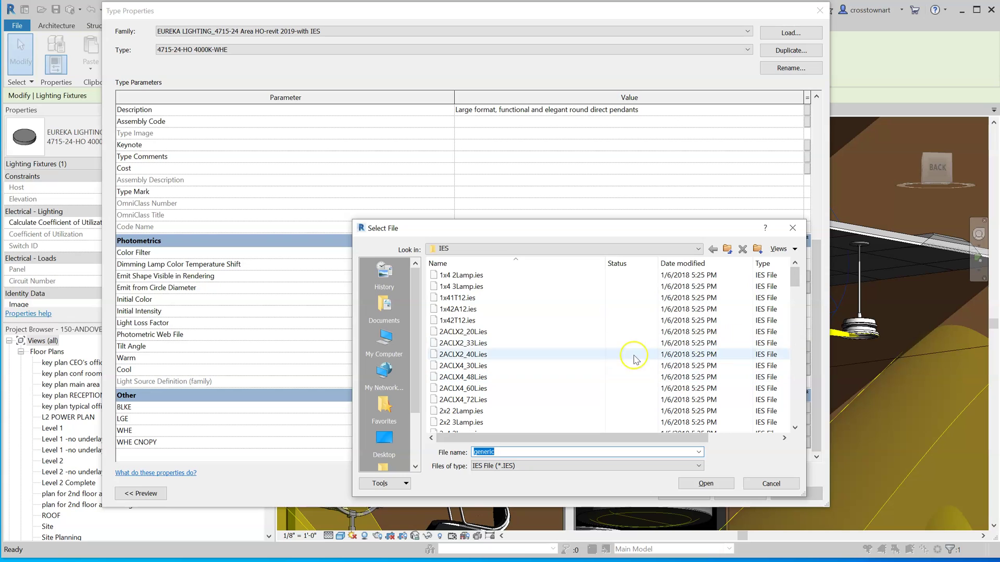
left_click(650, 246)
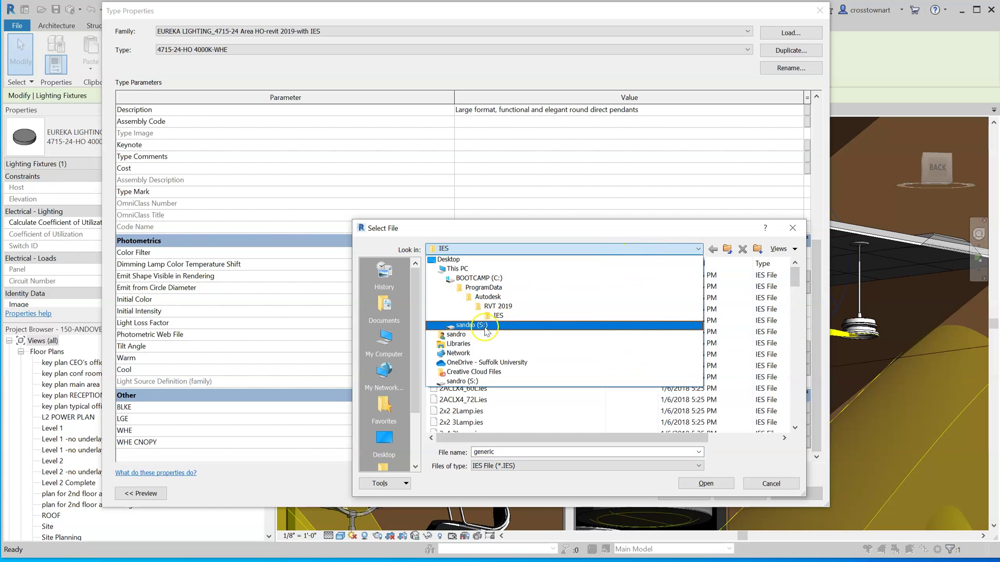
left_click(483, 332)
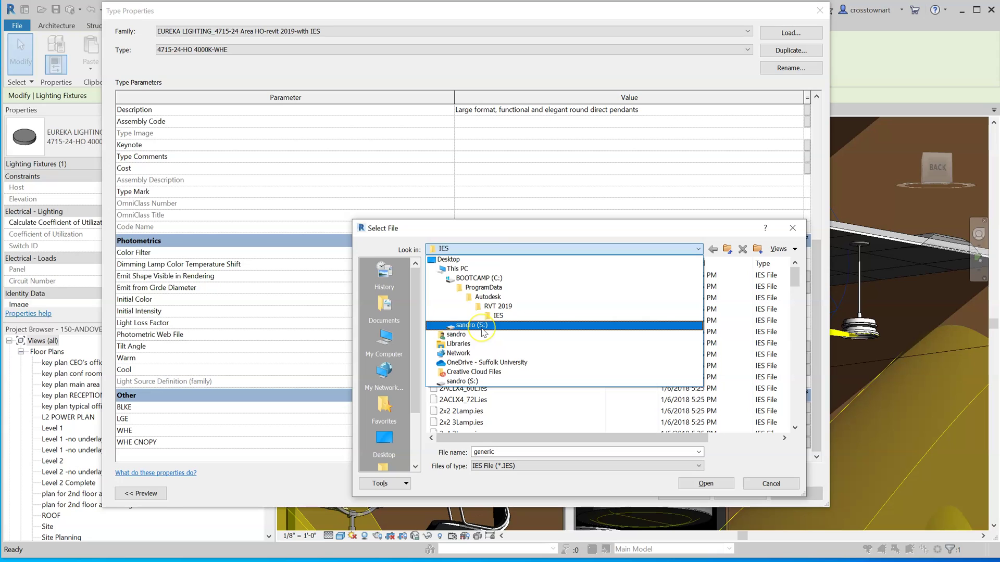
left_click(508, 366)
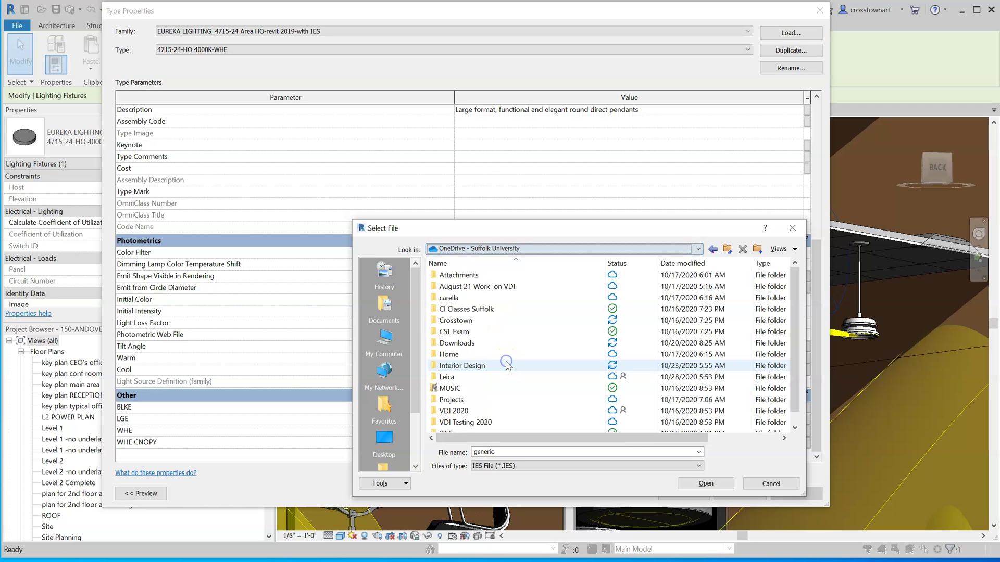
double_click(474, 367)
scroll(480, 365, "down", 4)
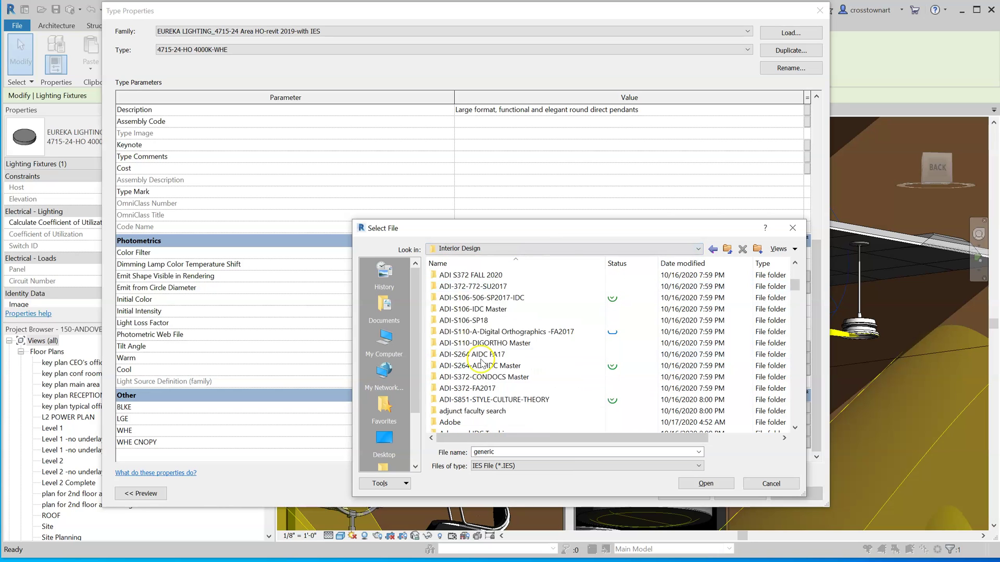
scroll(480, 360, "down", 4)
left_click_drag(793, 299, 784, 382)
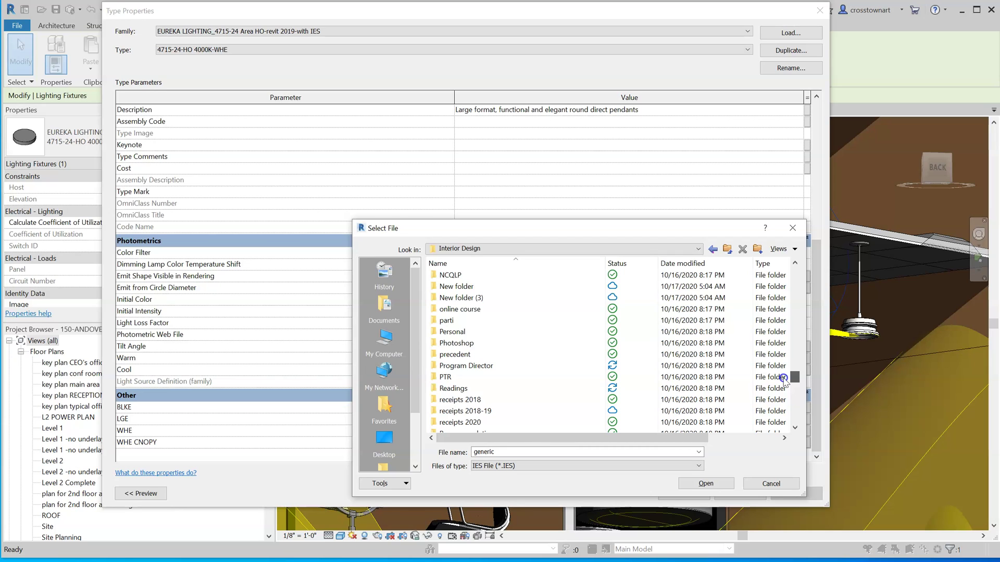
left_click_drag(784, 382, 781, 361)
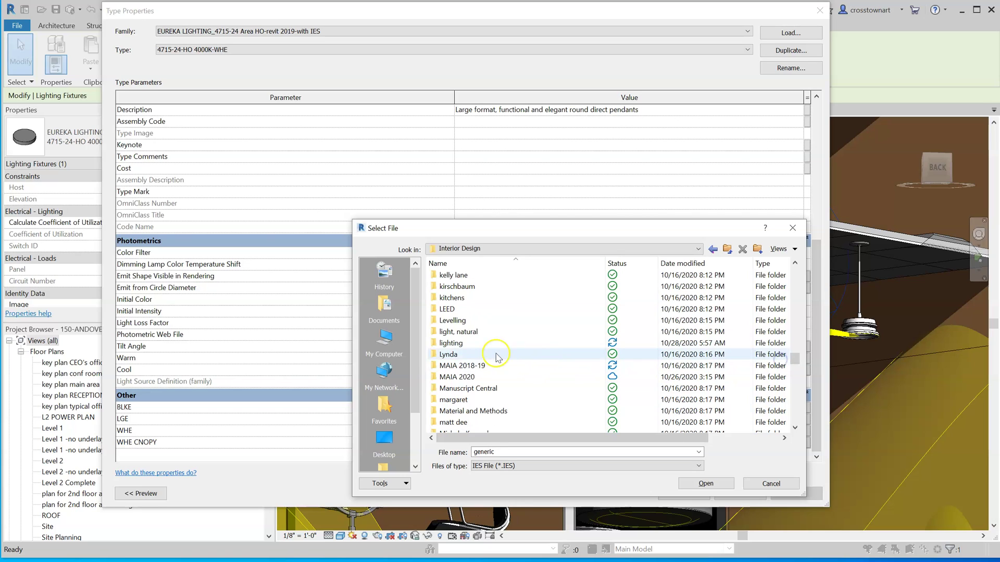
Load Eureka - Area 4X15D-24-LED HO - Photometry.ies from lighting > Eureka - Area 4X1X - IES.
double_click(484, 343)
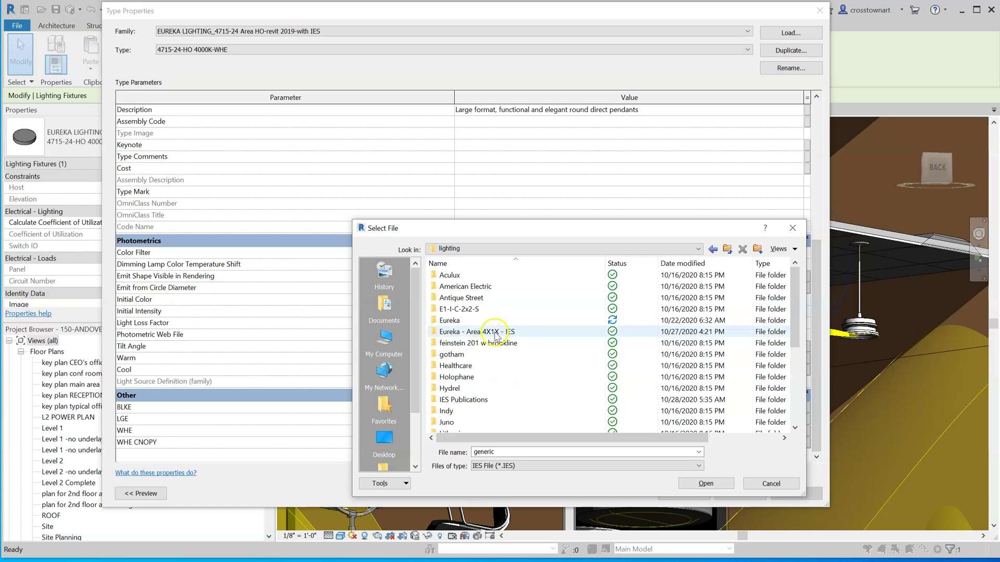
double_click(498, 332)
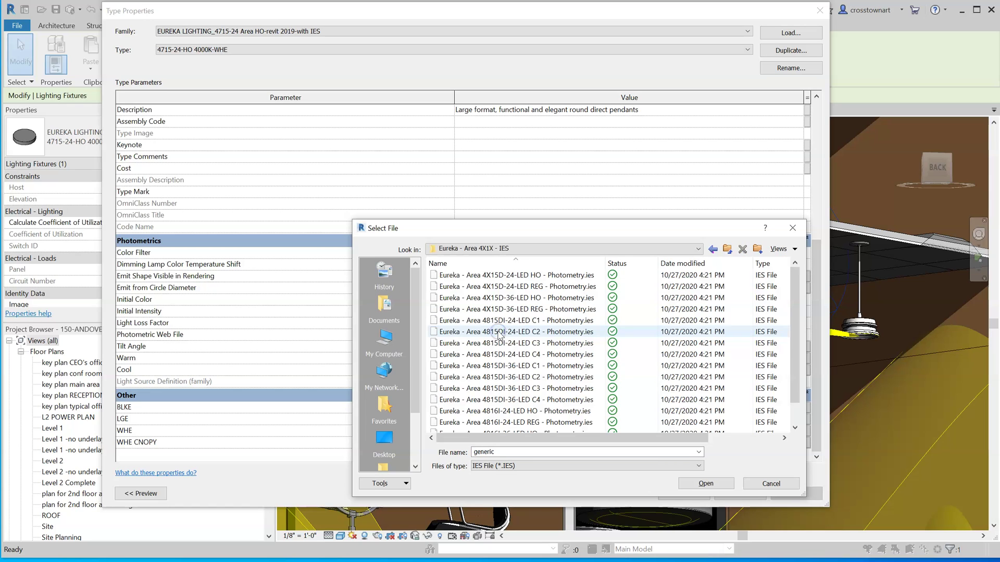
left_click(537, 275)
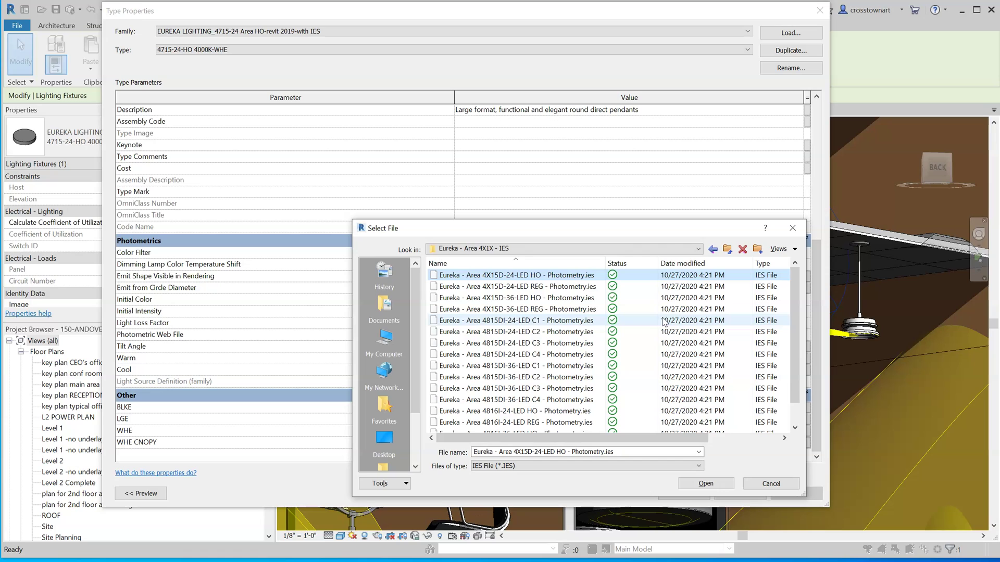
left_click(604, 310)
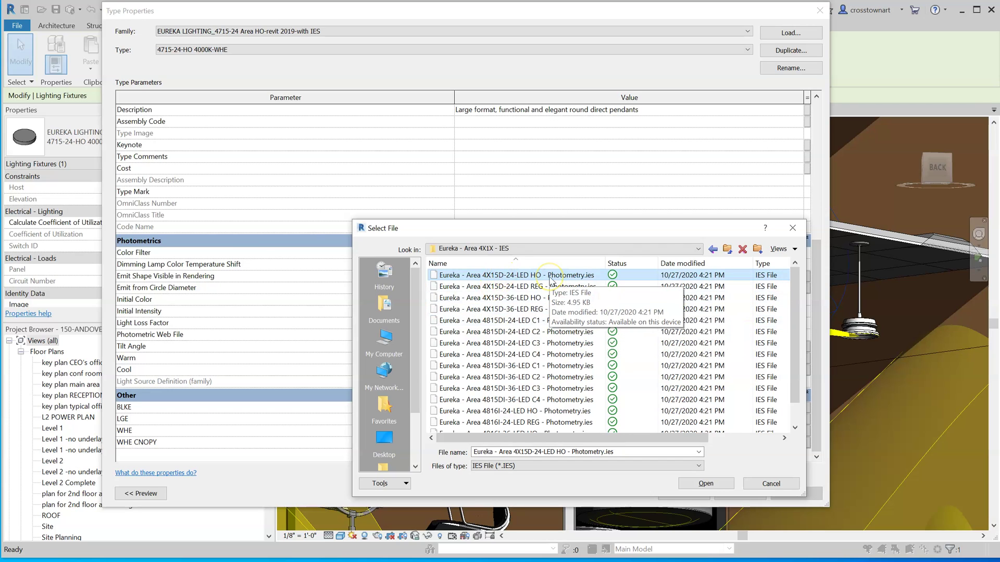
left_click(702, 482)
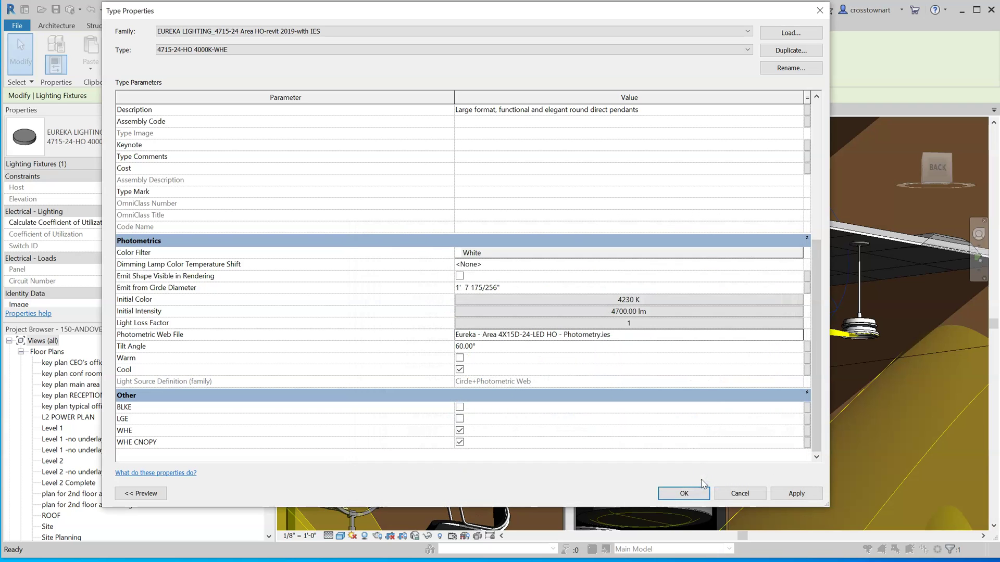
Apply the new photometric web, inspect the pendant's light in 3D, and reopen its type properties.
left_click(684, 494)
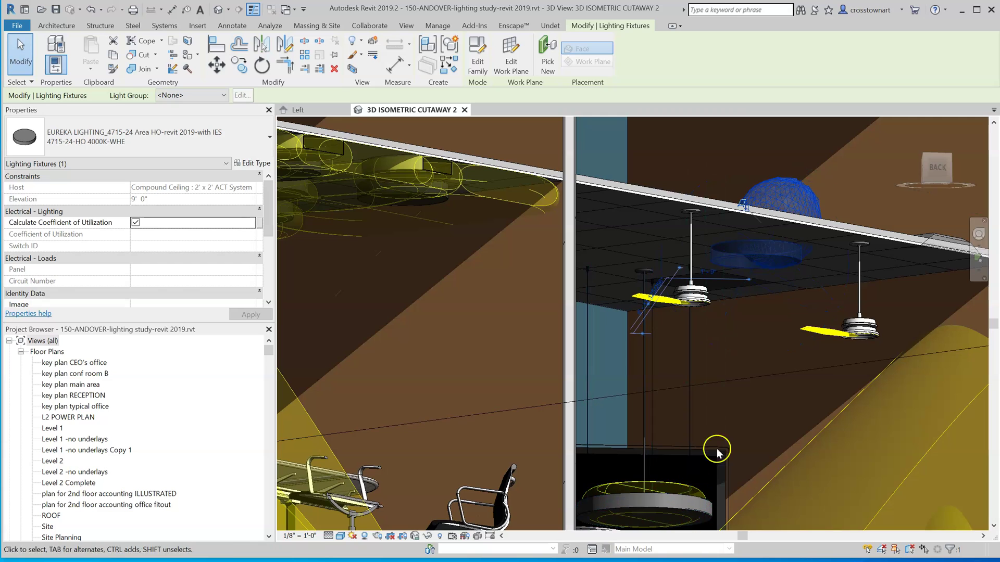
scroll(775, 205, "up", 5)
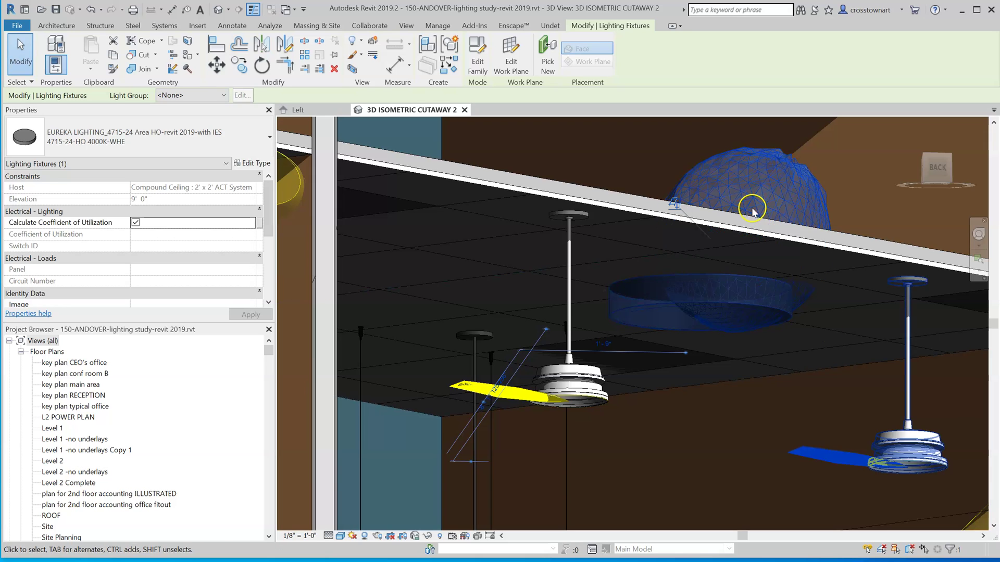
scroll(738, 392, "down", 3)
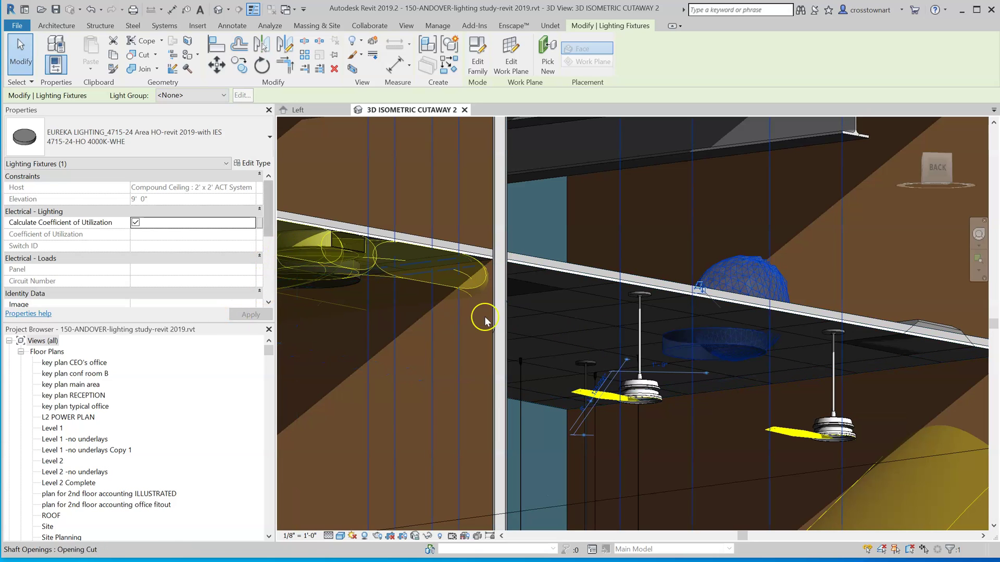
left_click(264, 164)
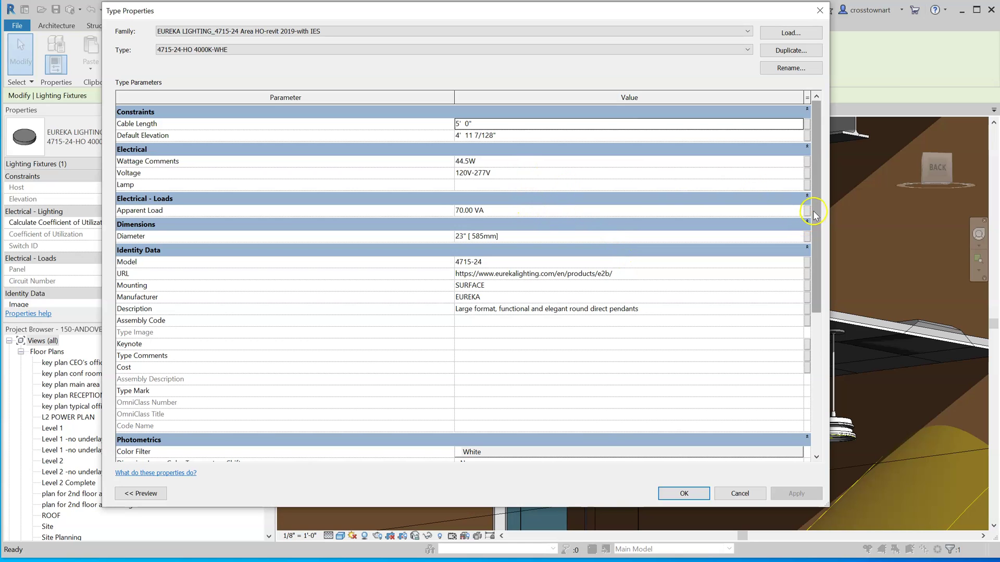
Set the pendant type's Tilt Angle to -90° and apply it so the light distribution points downward.
scroll(816, 238, "down", 1)
left_click_drag(816, 239, 815, 343)
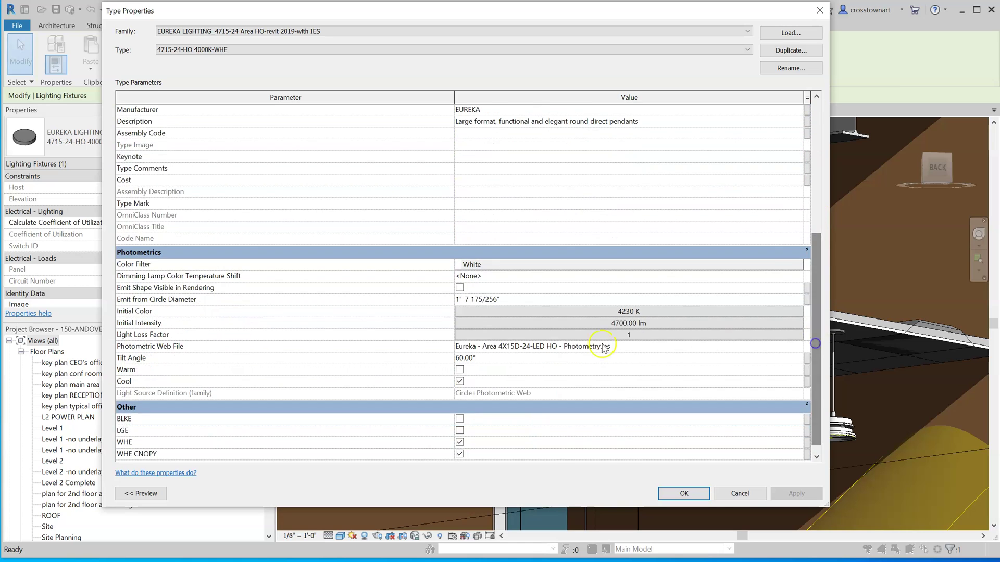
left_click(487, 360)
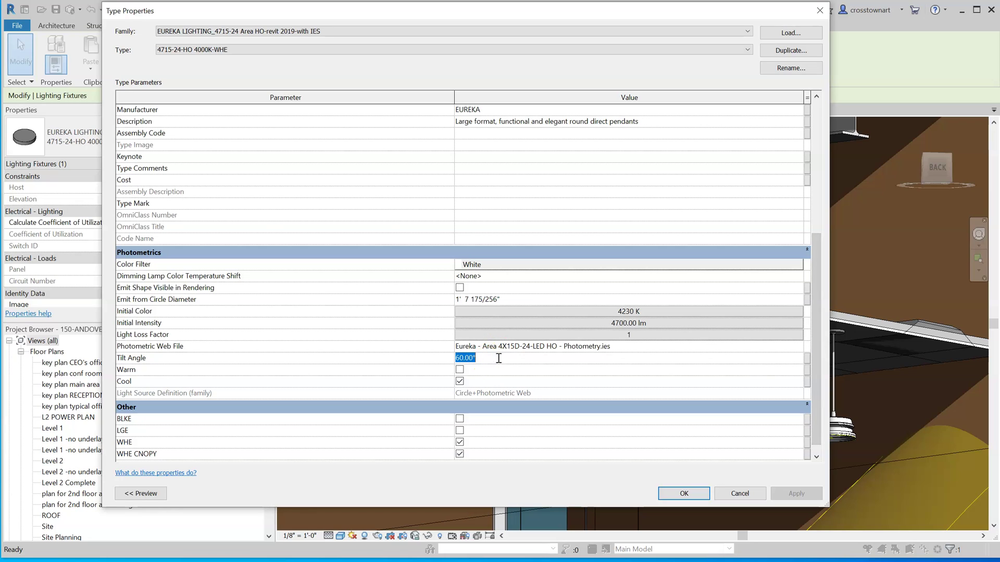
type("-90")
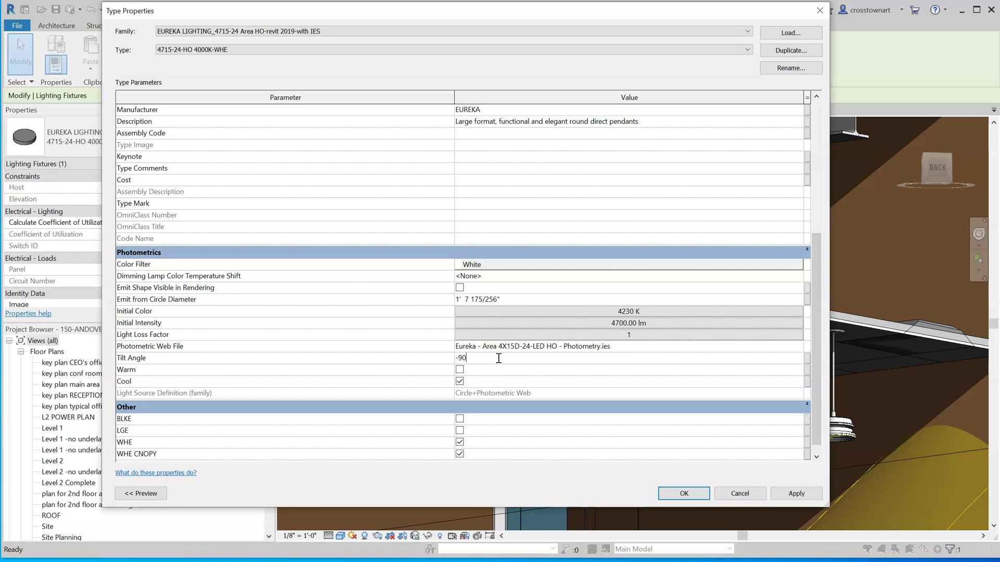
left_click(707, 498)
left_click_drag(830, 449, 578, 424)
left_click(544, 494)
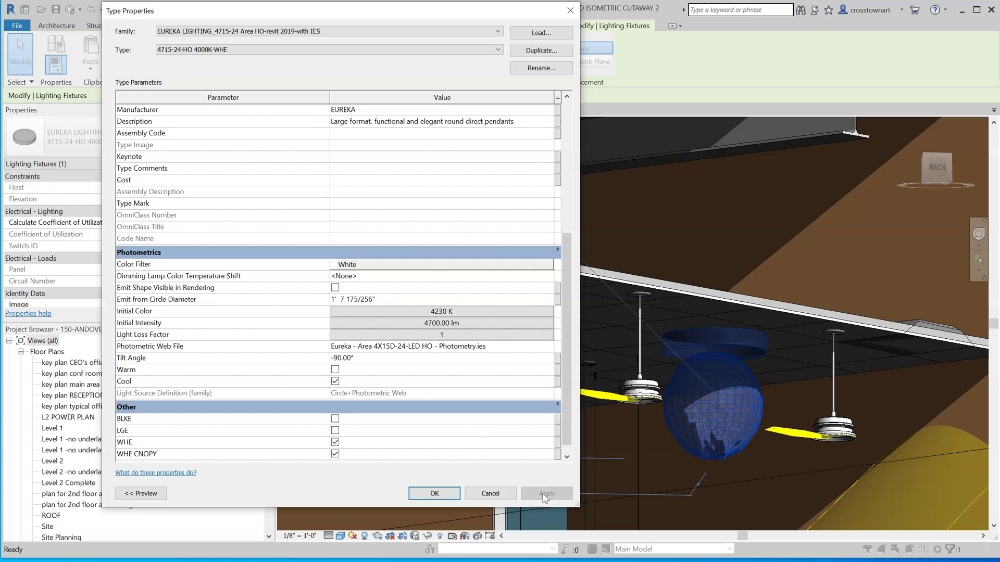
left_click(443, 494)
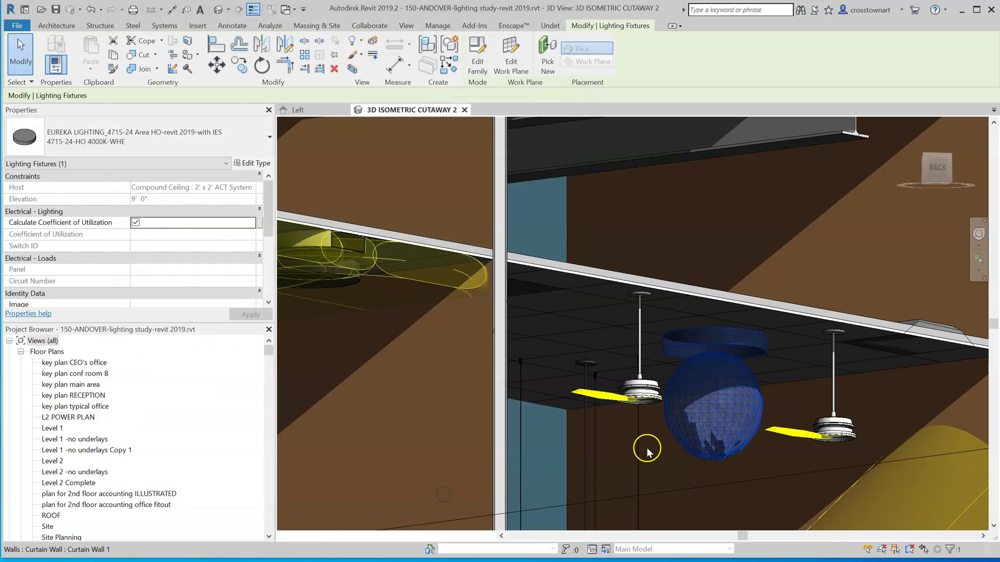
left_click(743, 431)
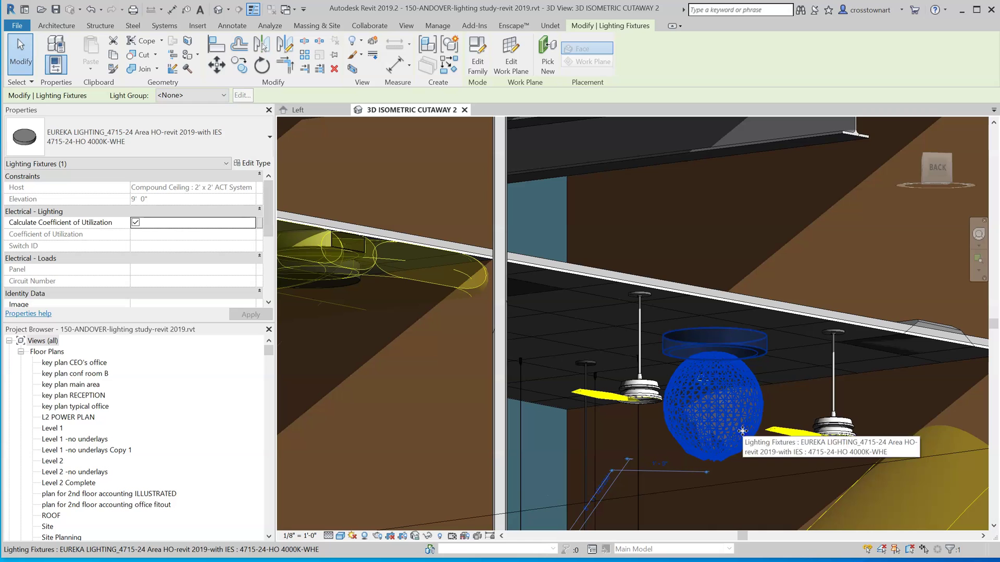
scroll(743, 431, "down", 3)
scroll(636, 405, "down", 2)
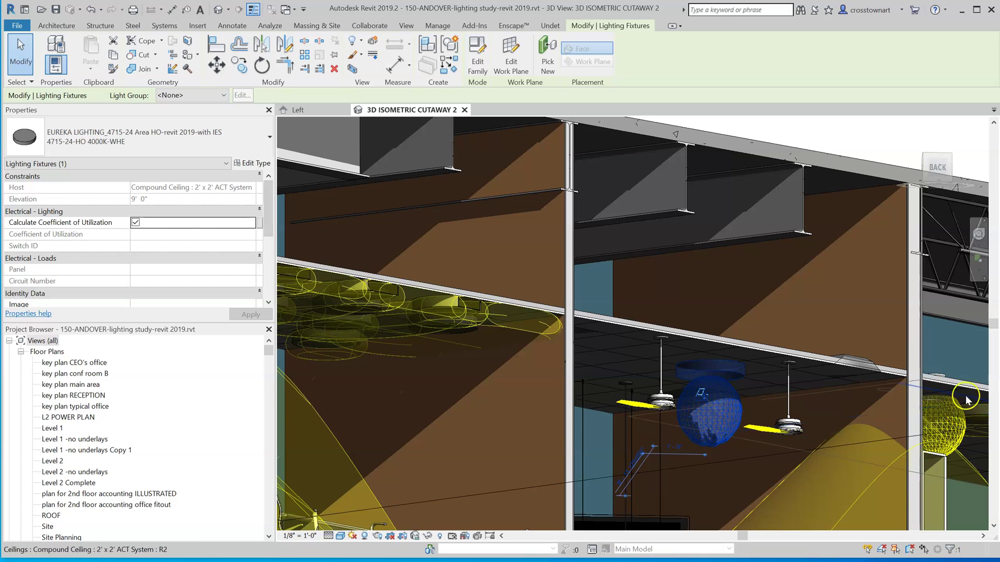
Open the Eureka pendant's family to its Left elevation showing the light source ellipse.
double_click(732, 374)
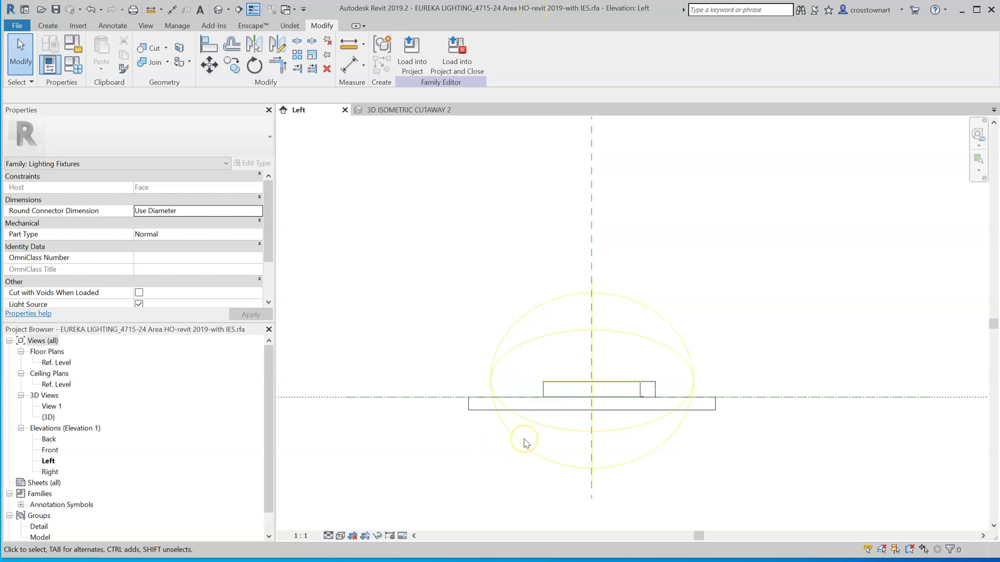
left_click(503, 435)
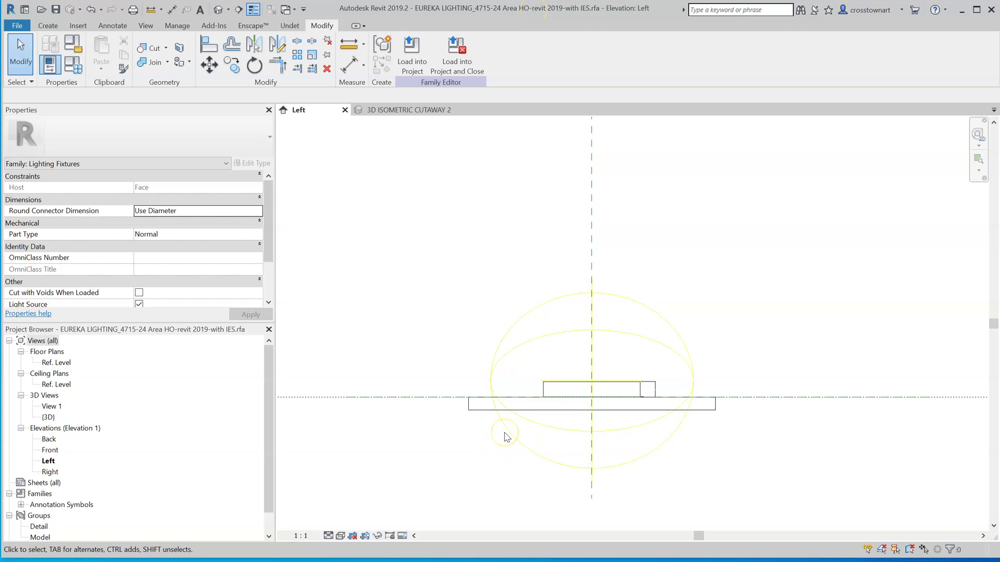